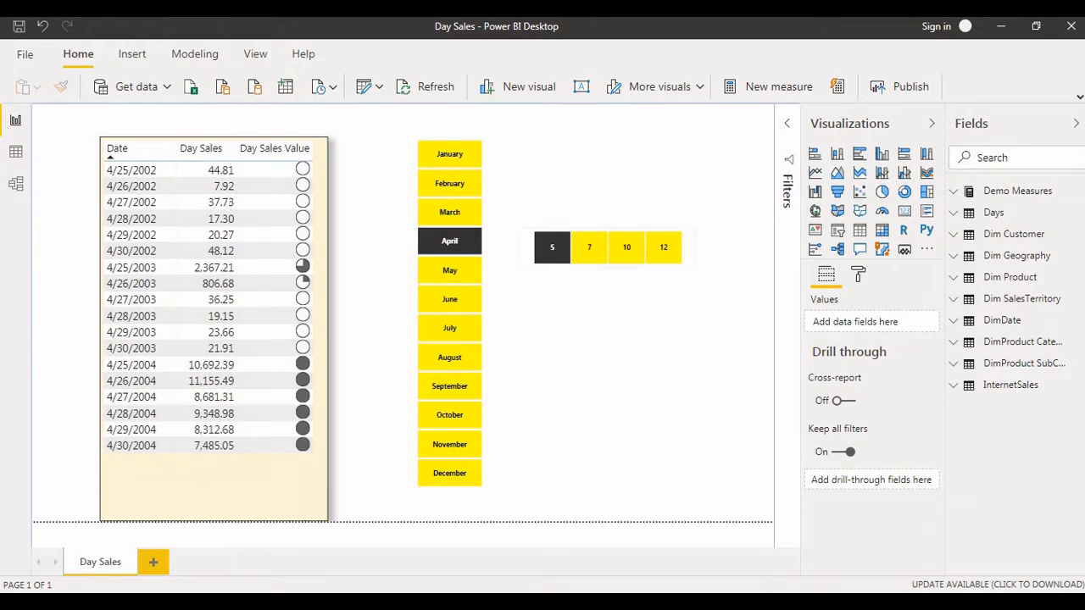
# Step: Examine the table relationships around InternetSales in the data model diagram, with the Properties and Fields panes collapsed
pyautogui.click(16, 183)
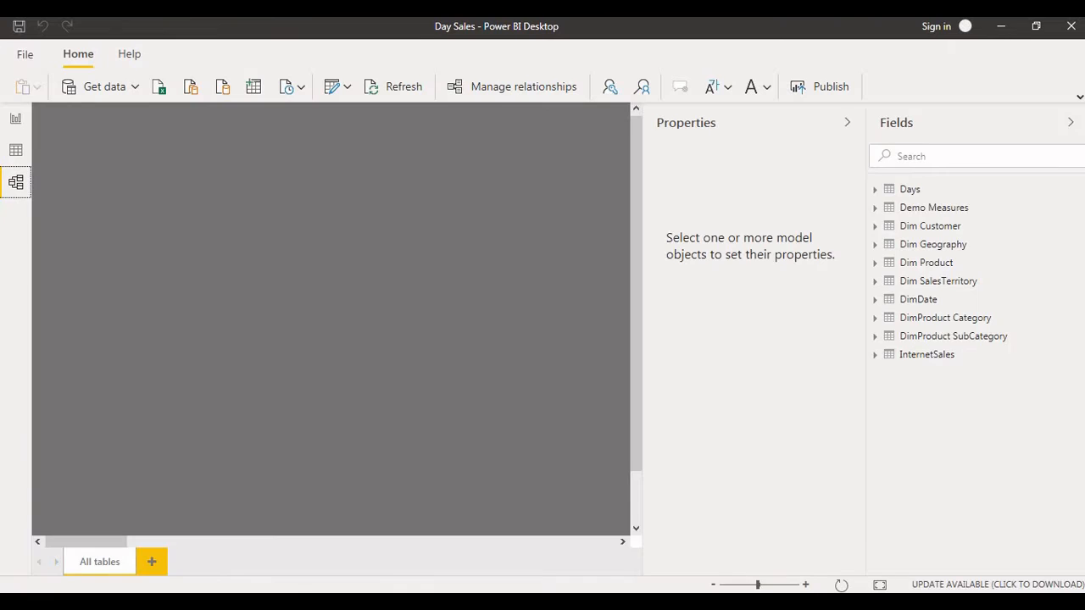
pyautogui.click(846, 122)
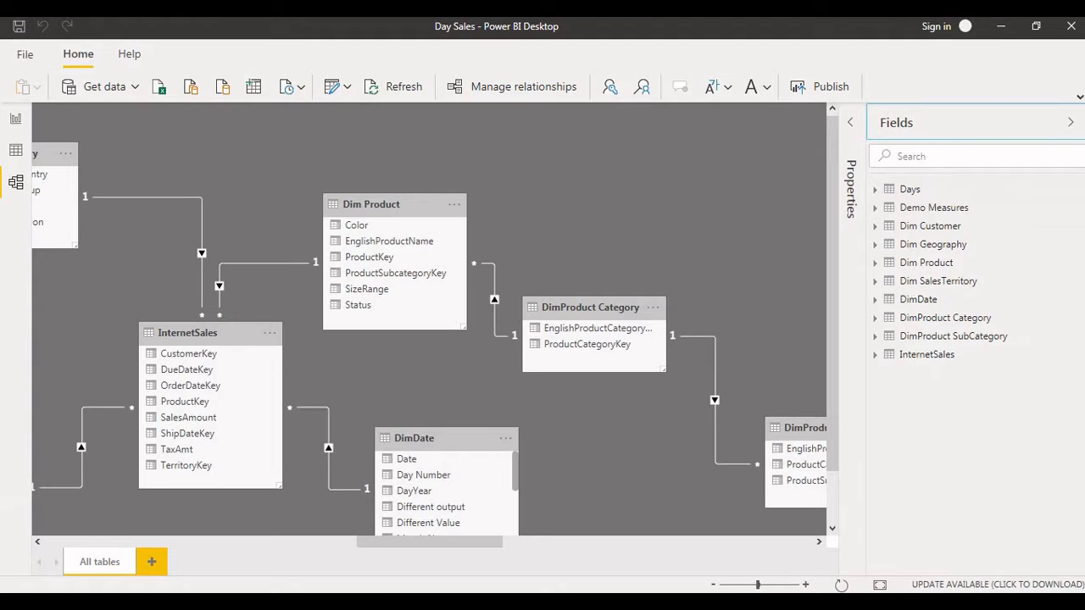
pyautogui.click(1070, 123)
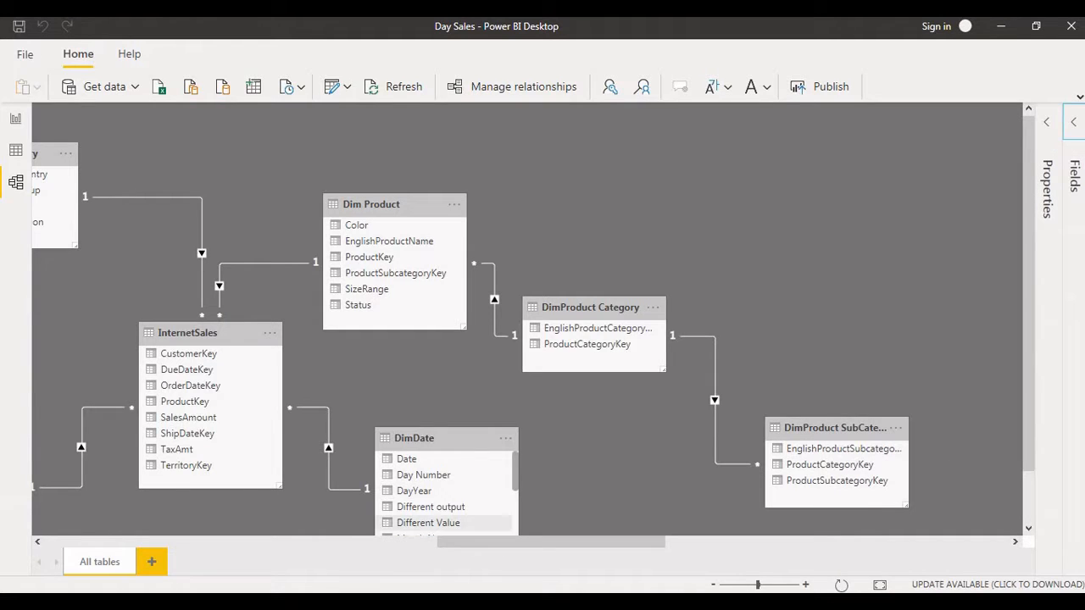
pyautogui.moveTo(498, 542); pyautogui.dragTo(451, 541)
pyautogui.scroll(-2, 525, 322)
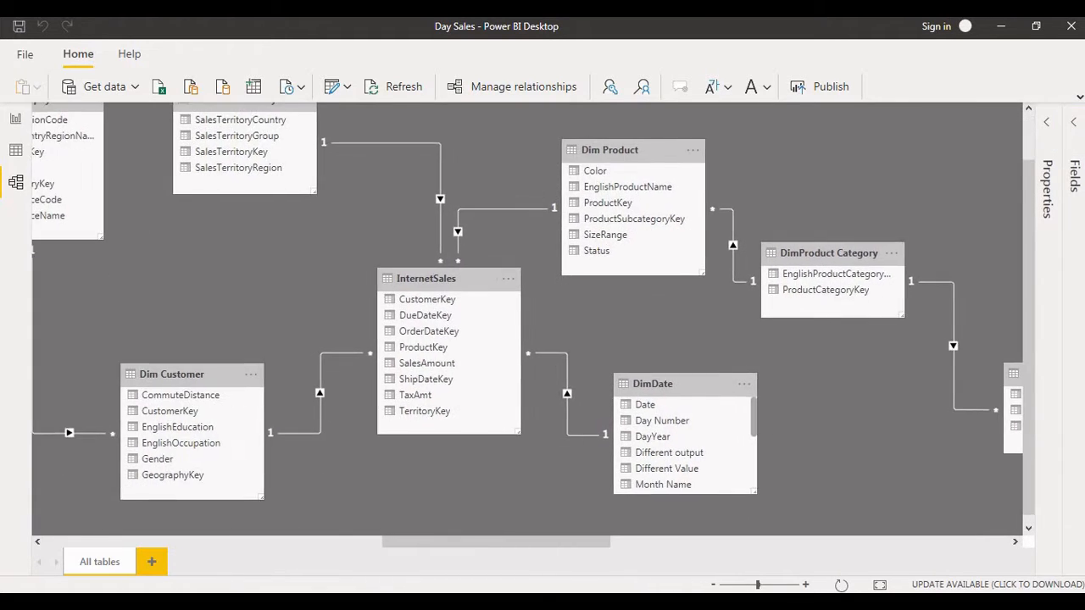
pyautogui.scroll(1, 526, 322)
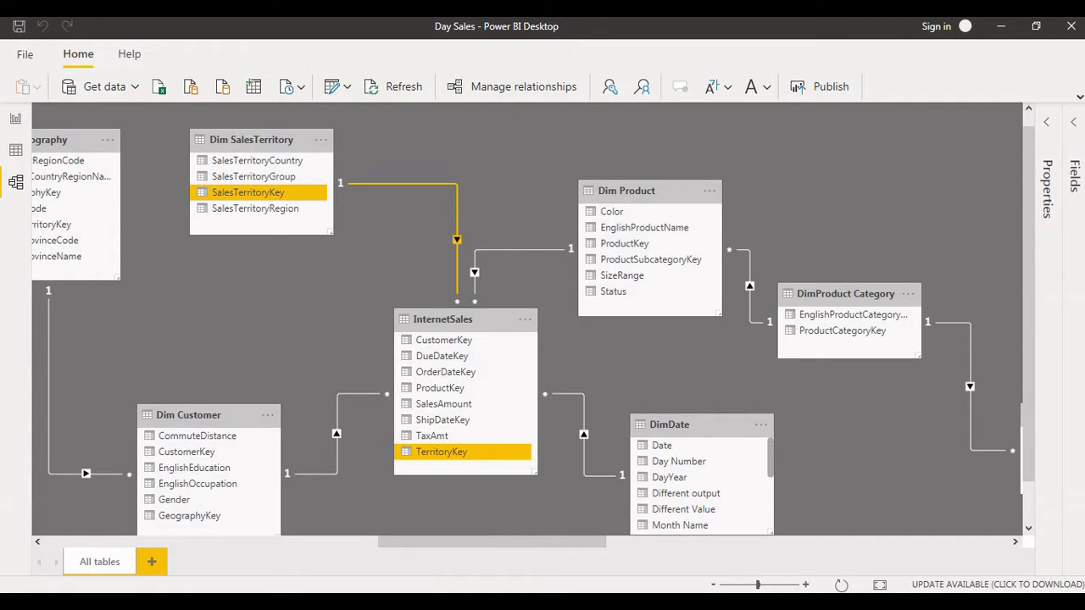
pyautogui.hscroll(-3, 527, 331)
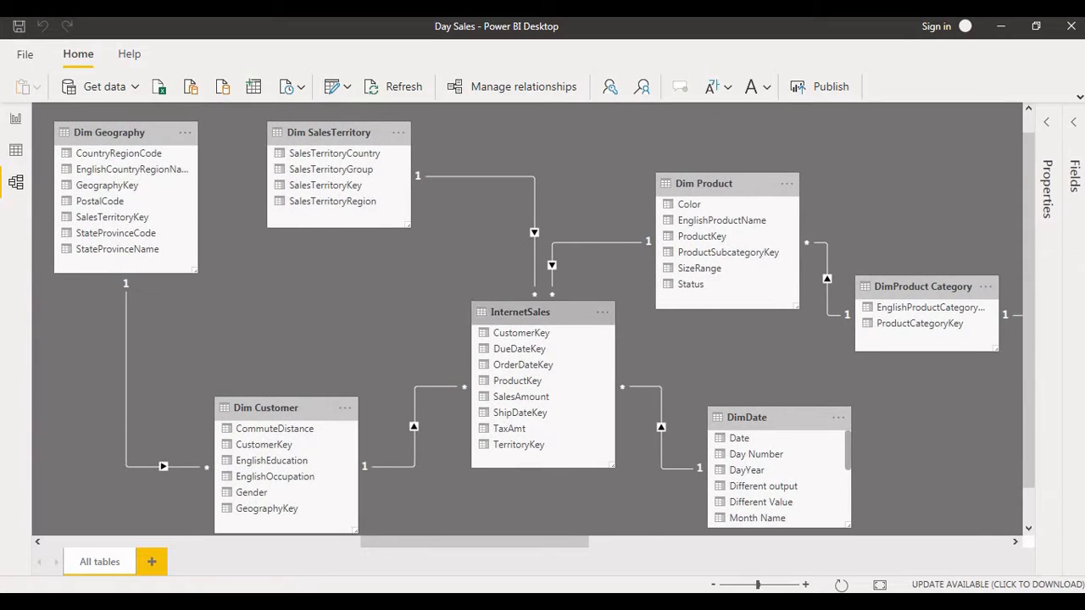
pyautogui.hscroll(-2, 527, 331)
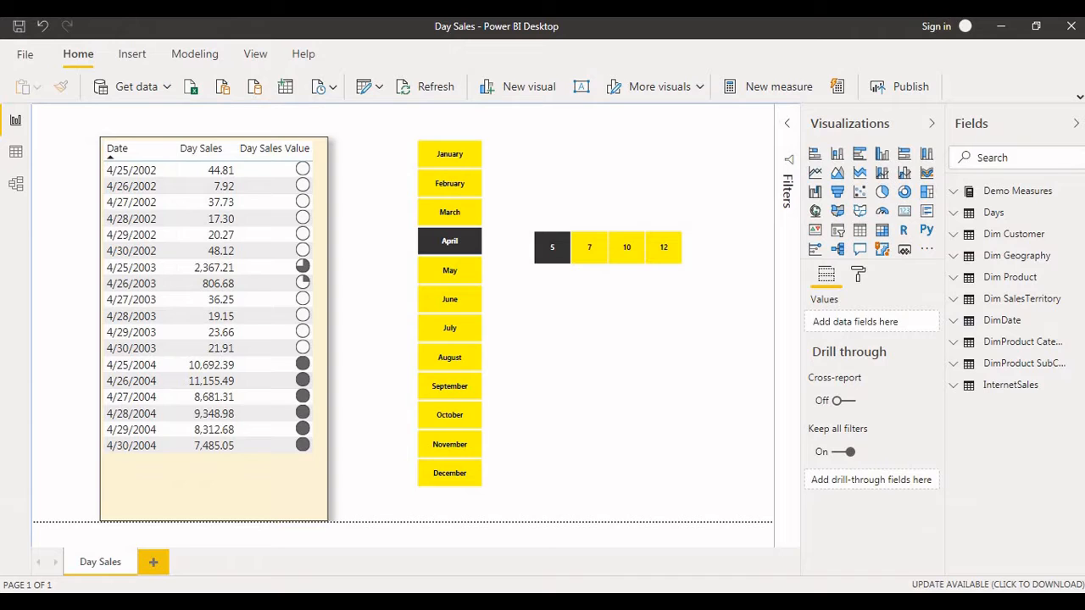
# Step: Check the fields behind the month and number-of-days slicers, and view the data in the Days table
pyautogui.click(449, 138)
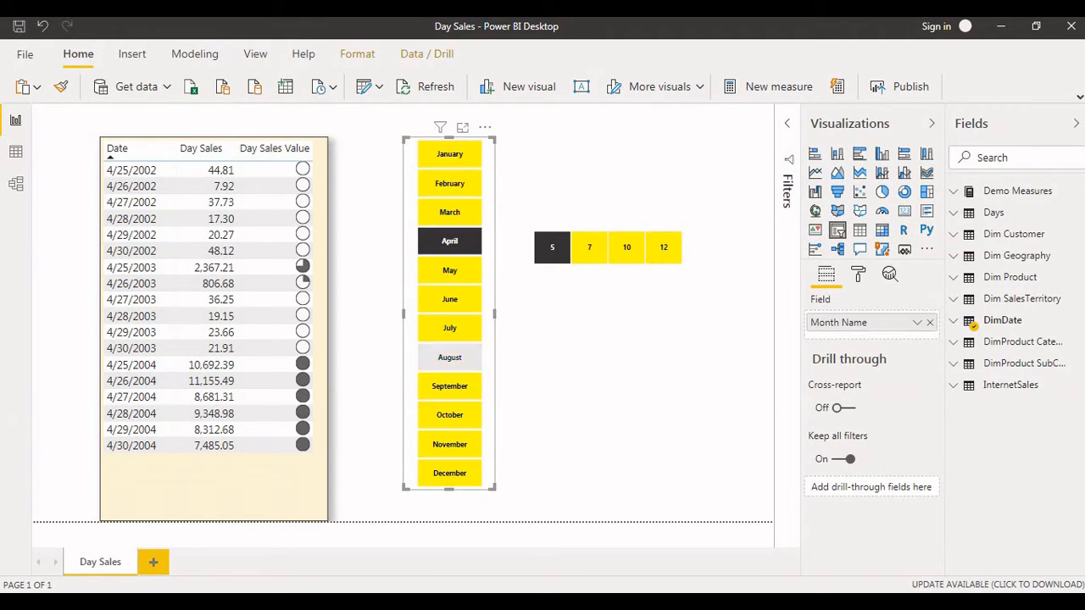
pyautogui.click(607, 261)
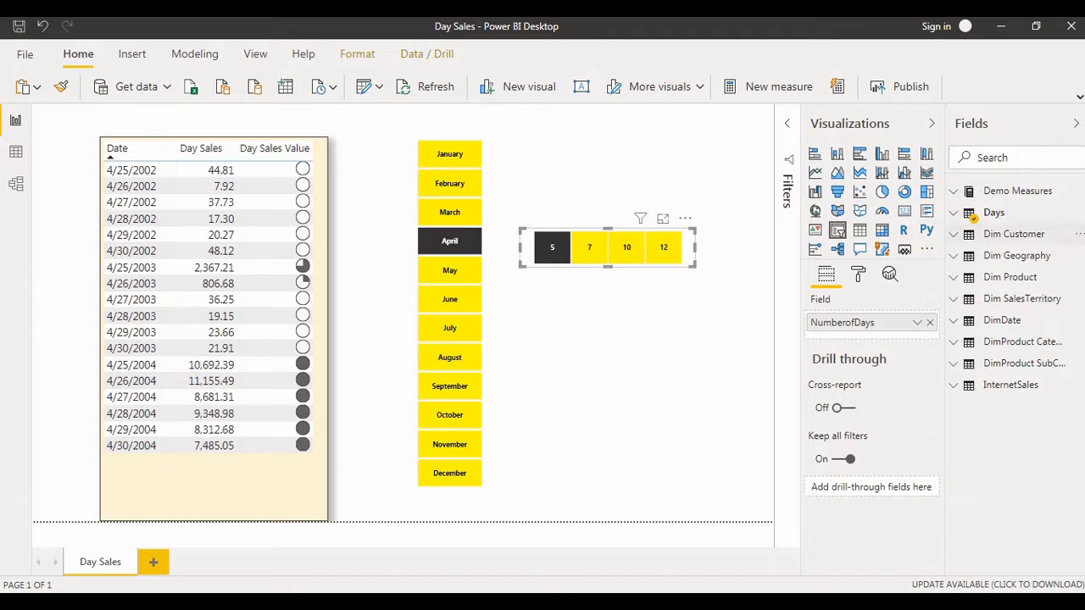
pyautogui.click(993, 213)
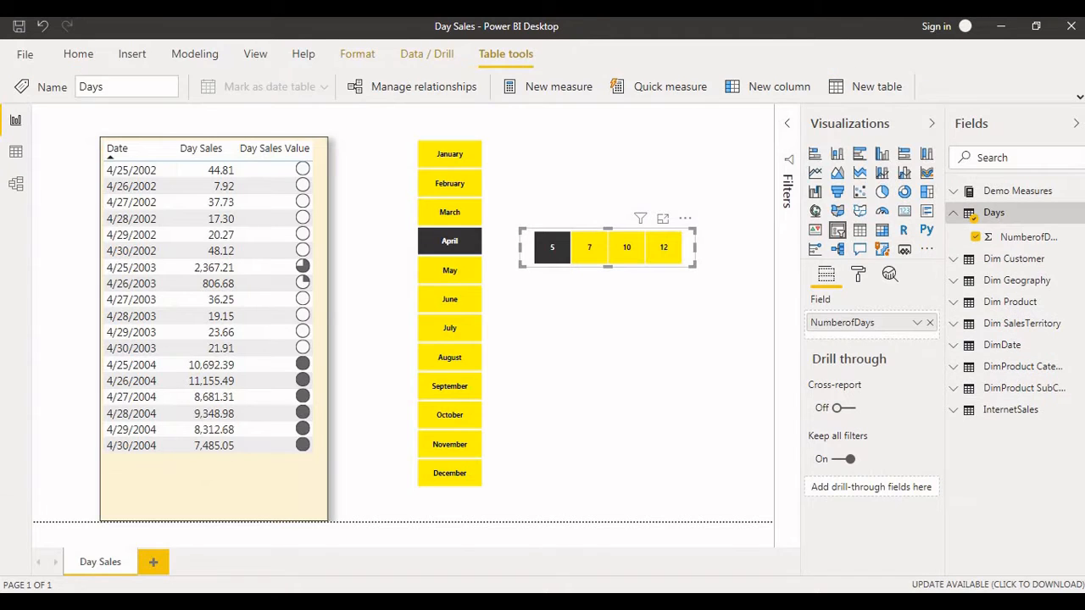
pyautogui.click(16, 151)
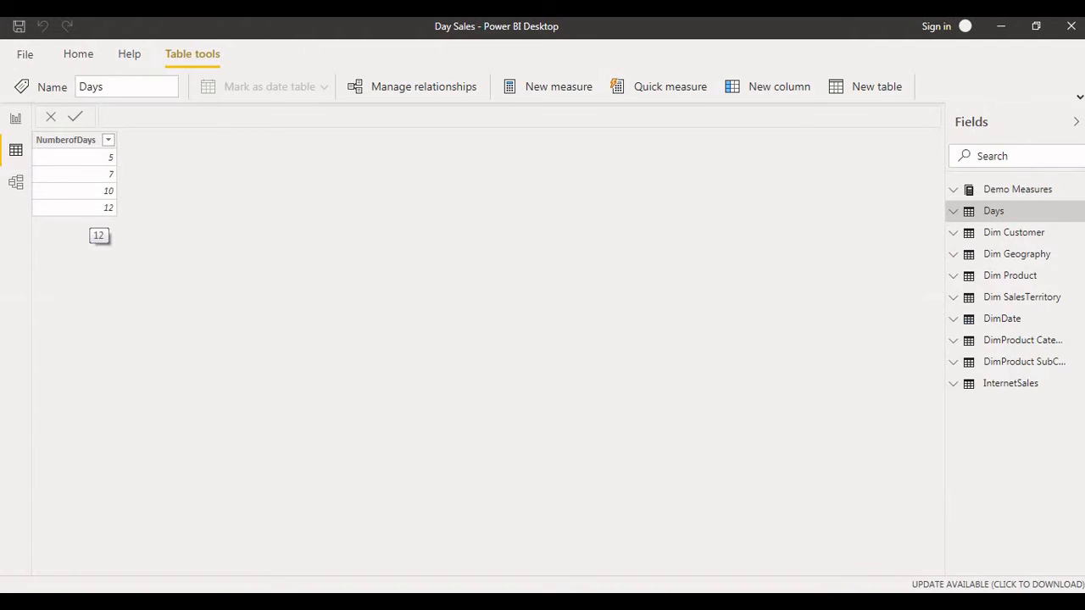
pyautogui.click(15, 120)
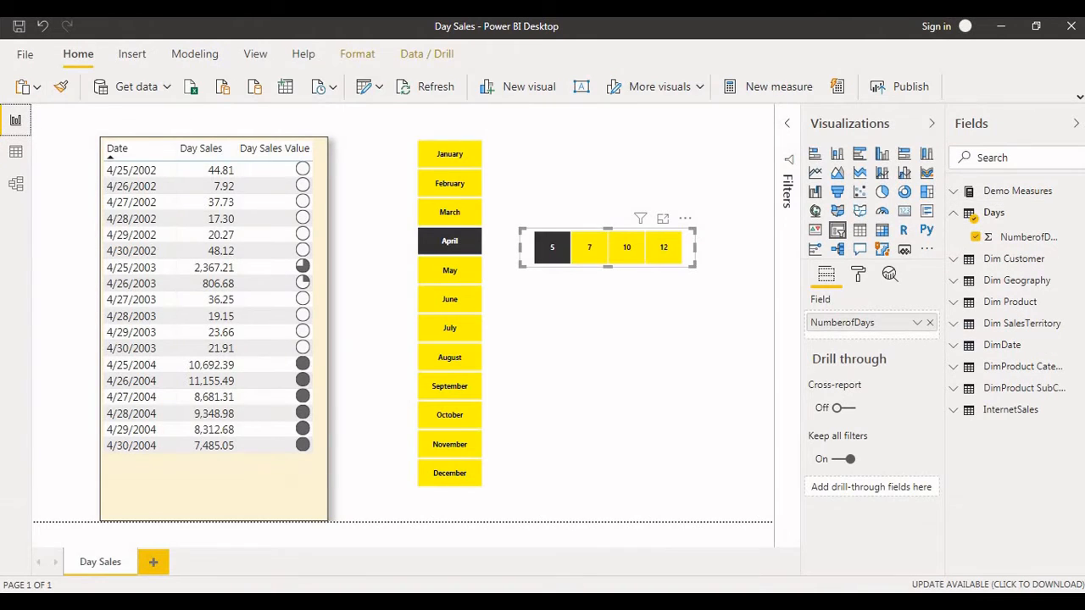
pyautogui.press('Escape')
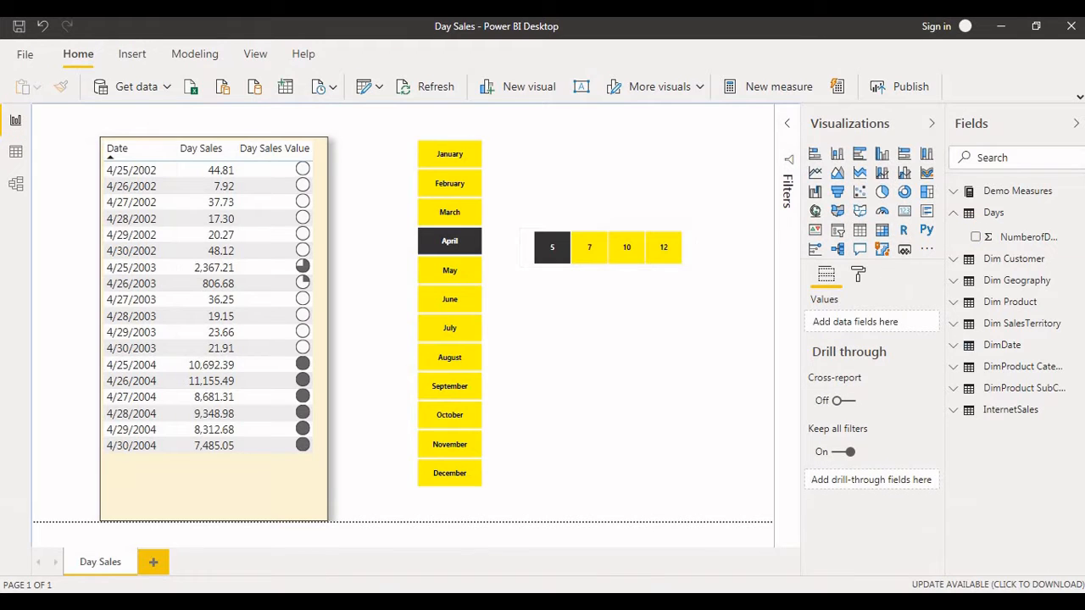
# Step: Review the days slicer, the month slicer and the fields used in the day sales table visual
pyautogui.click(607, 261)
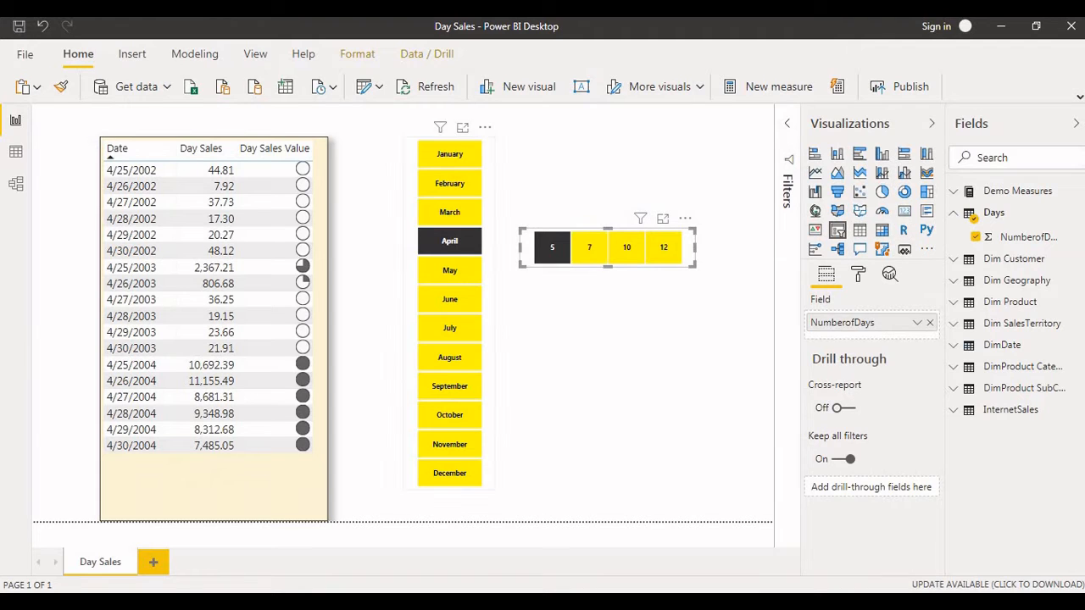
pyautogui.click(449, 140)
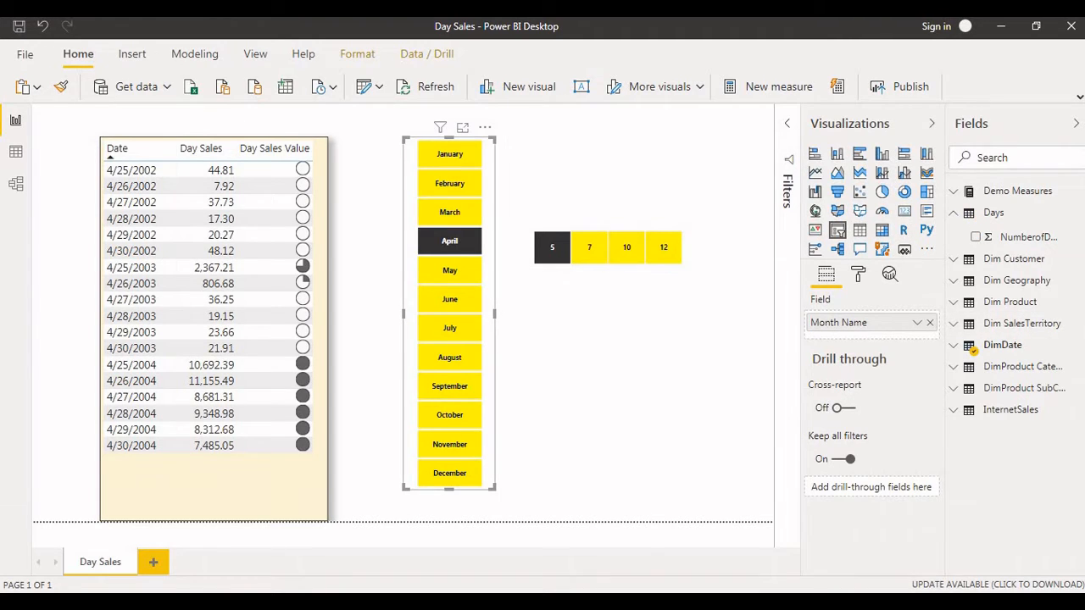
pyautogui.click(366, 339)
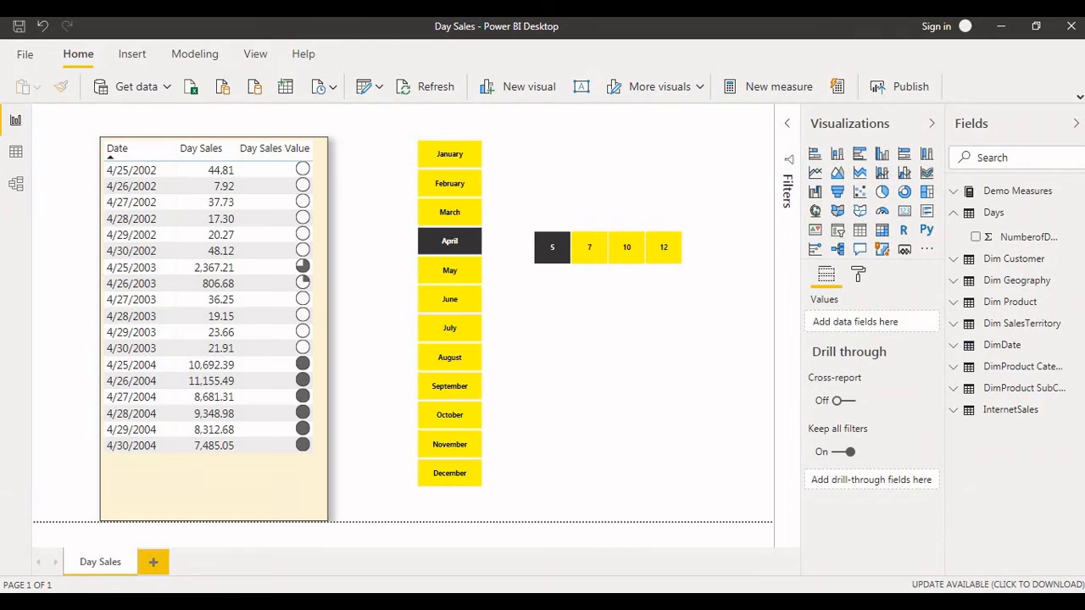
pyautogui.click(214, 487)
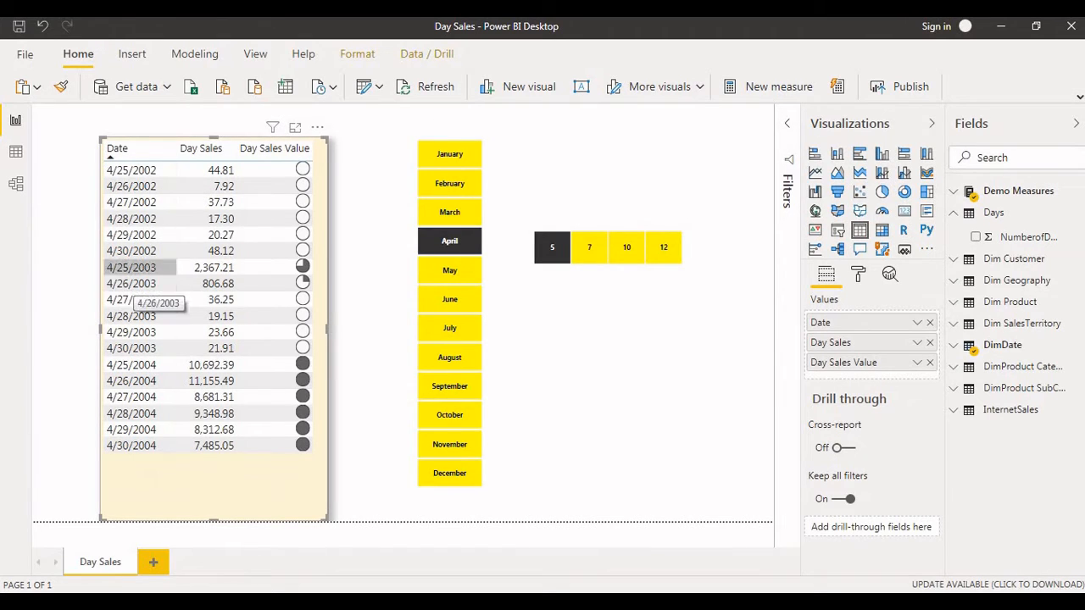
# Step: Clear April in the month slicer and select it again
pyautogui.click(449, 240)
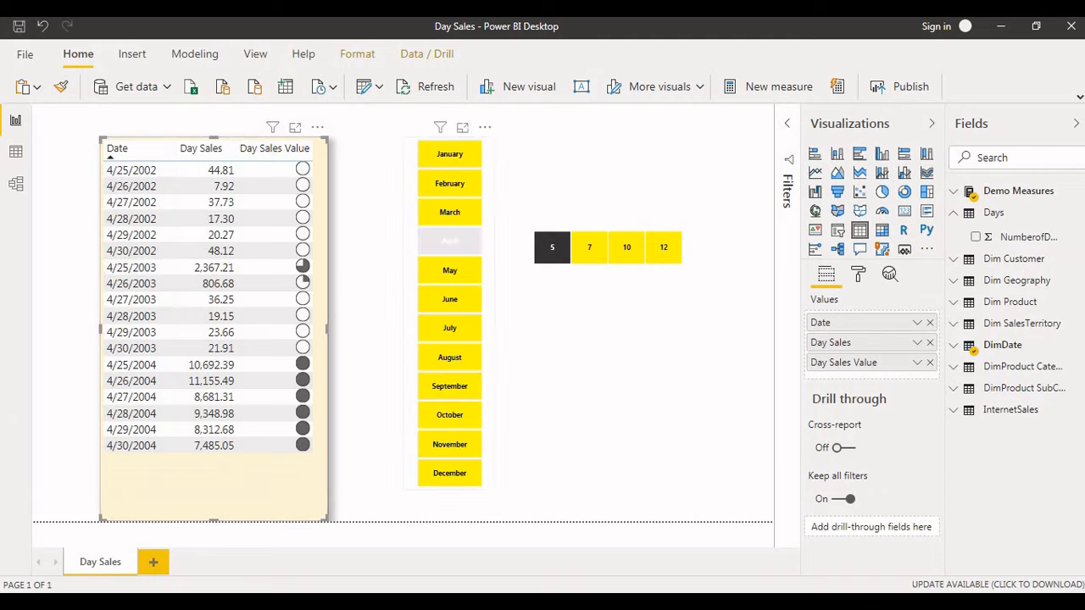
pyautogui.click(450, 243)
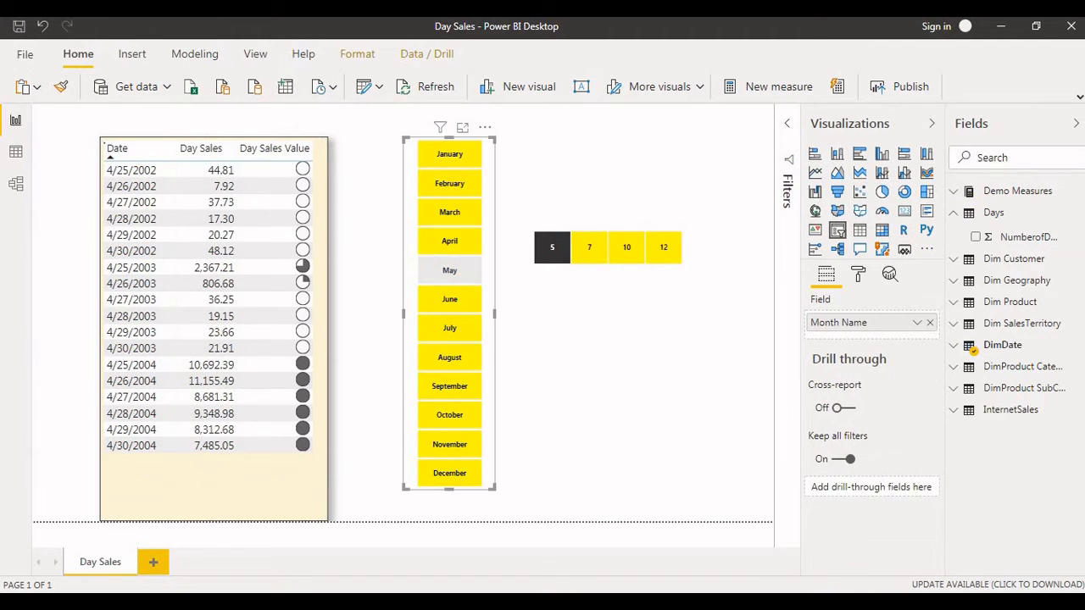
pyautogui.click(449, 241)
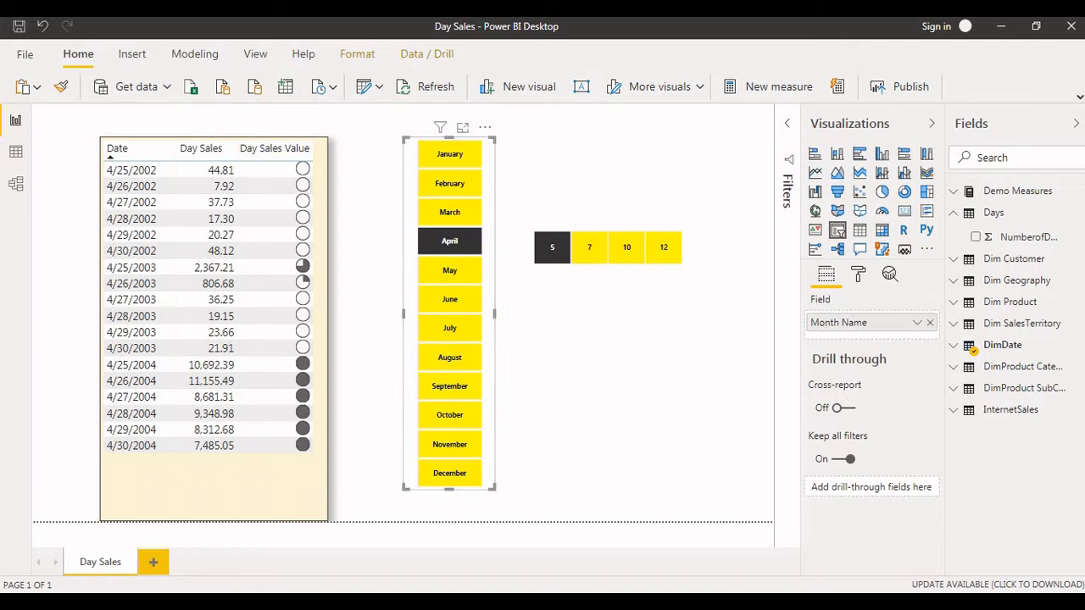
pyautogui.moveTo(551, 246); pyautogui.dragTo(570, 286)
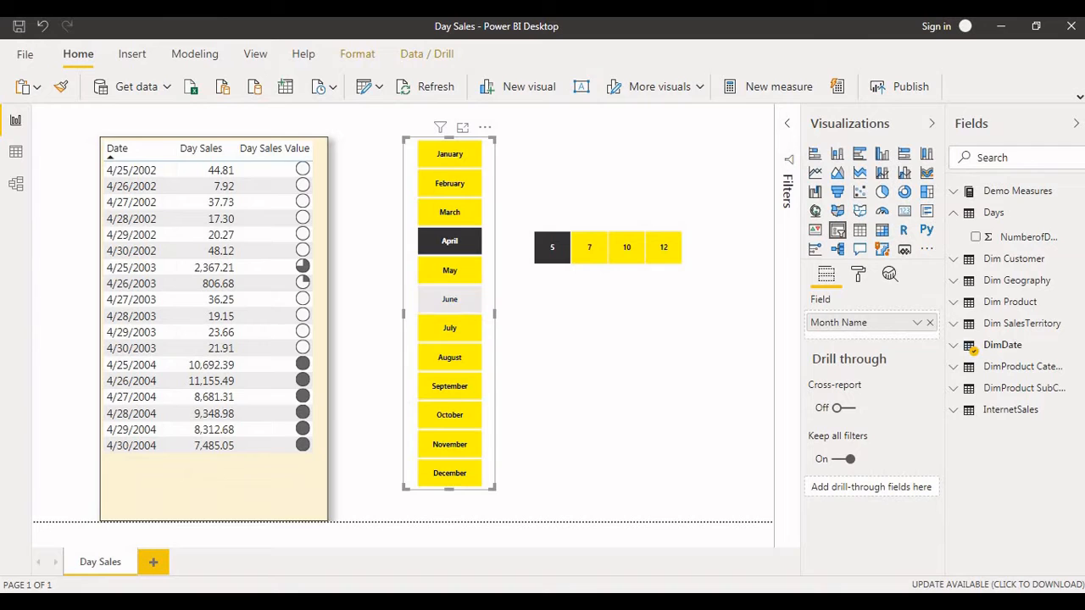
# Step: Filter the day sales table to June with 7 as the number of days, and look through its rows
pyautogui.click(449, 298)
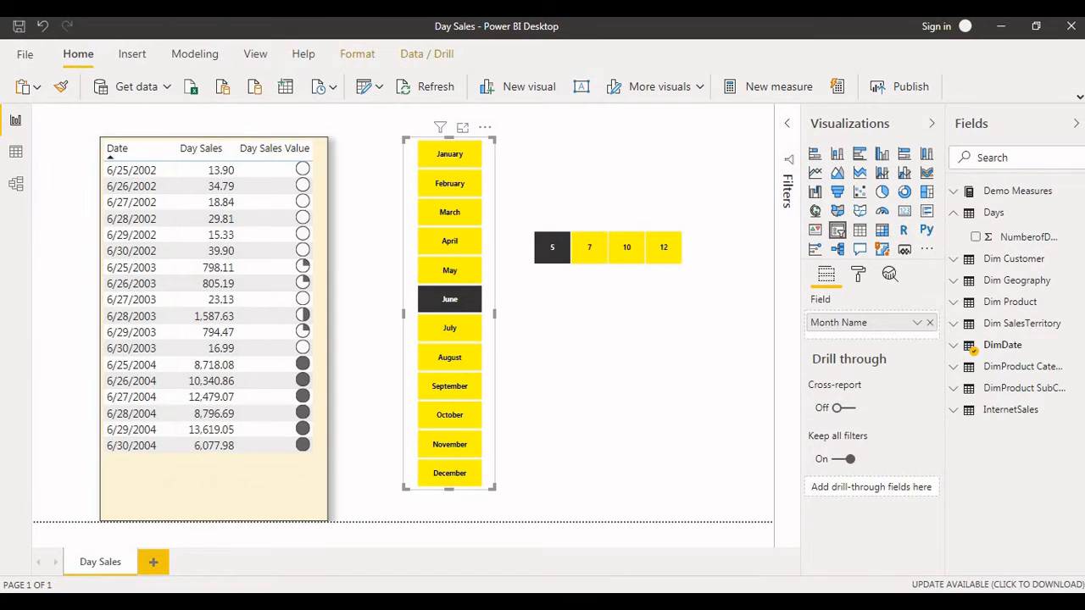
pyautogui.click(591, 251)
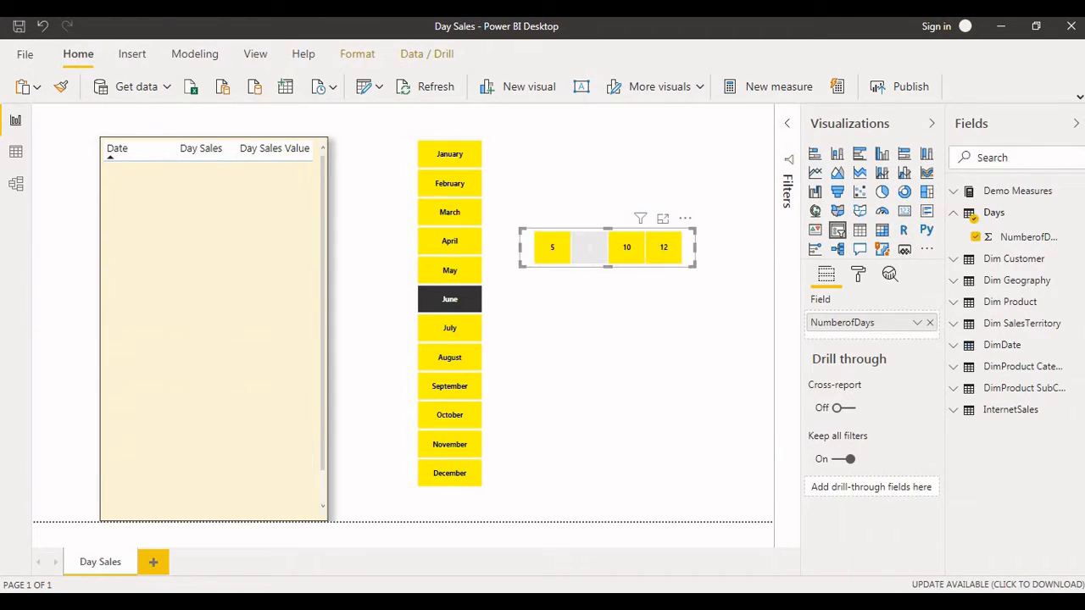
pyautogui.scroll(1, 207, 222)
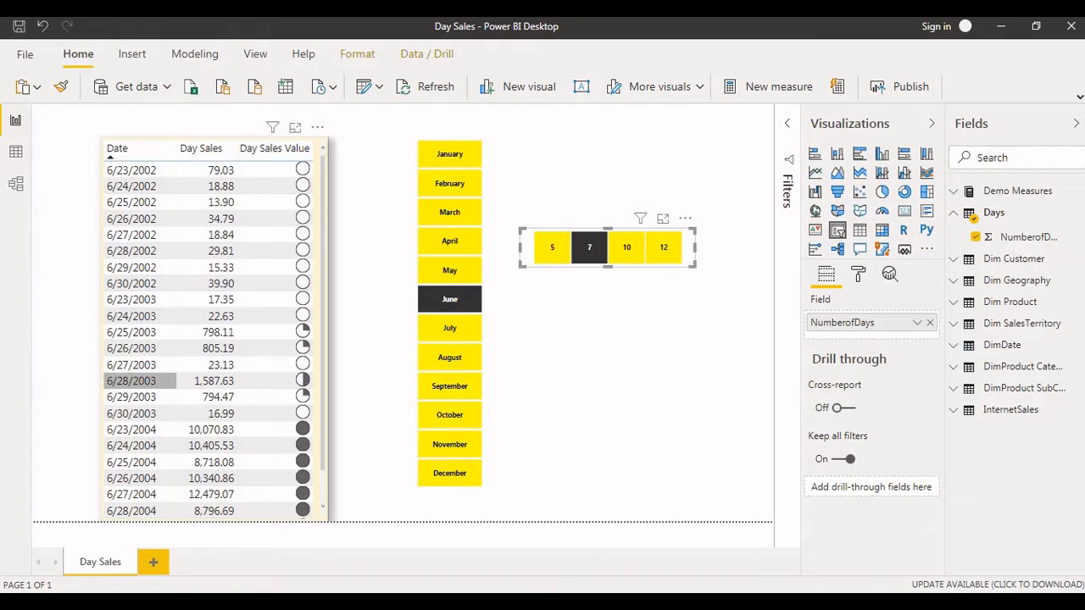
pyautogui.scroll(-1, 140, 381)
pyautogui.scroll(1, 212, 339)
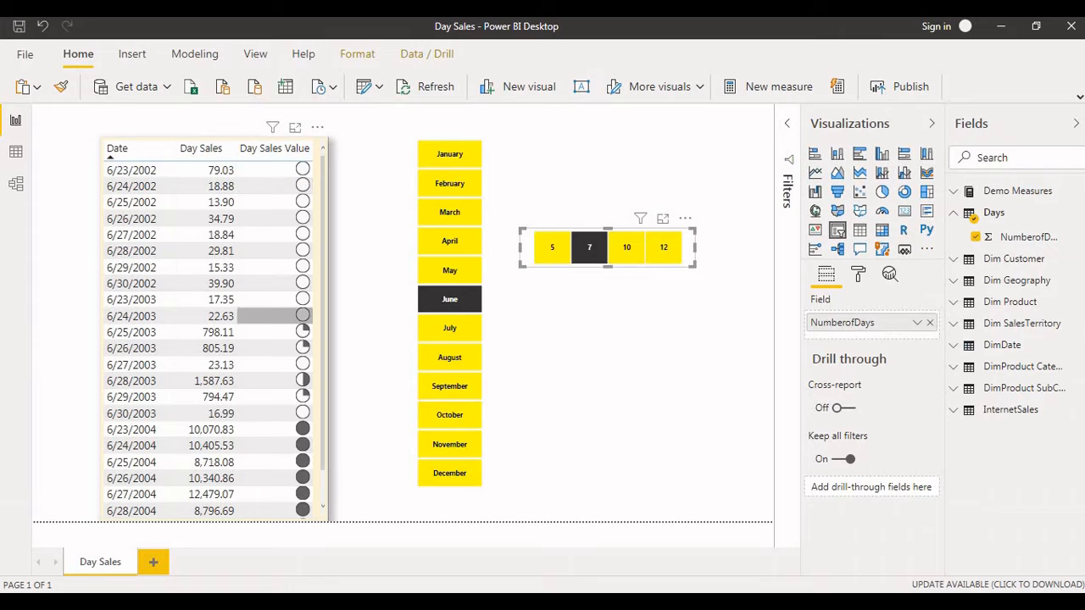
pyautogui.click(273, 148)
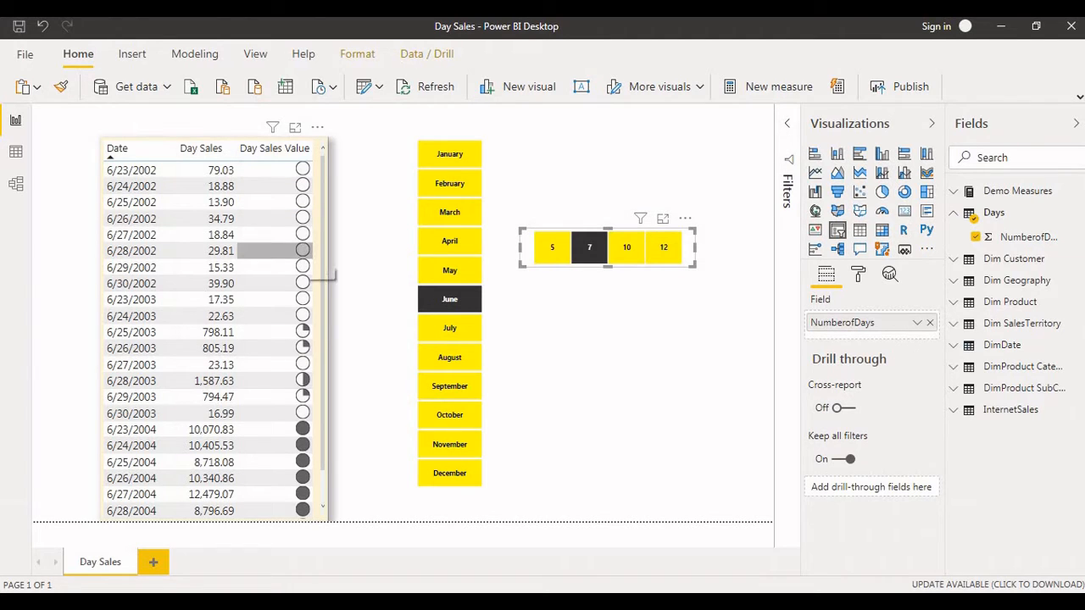
pyautogui.scroll(-1, 305, 288)
pyautogui.scroll(1, 304, 373)
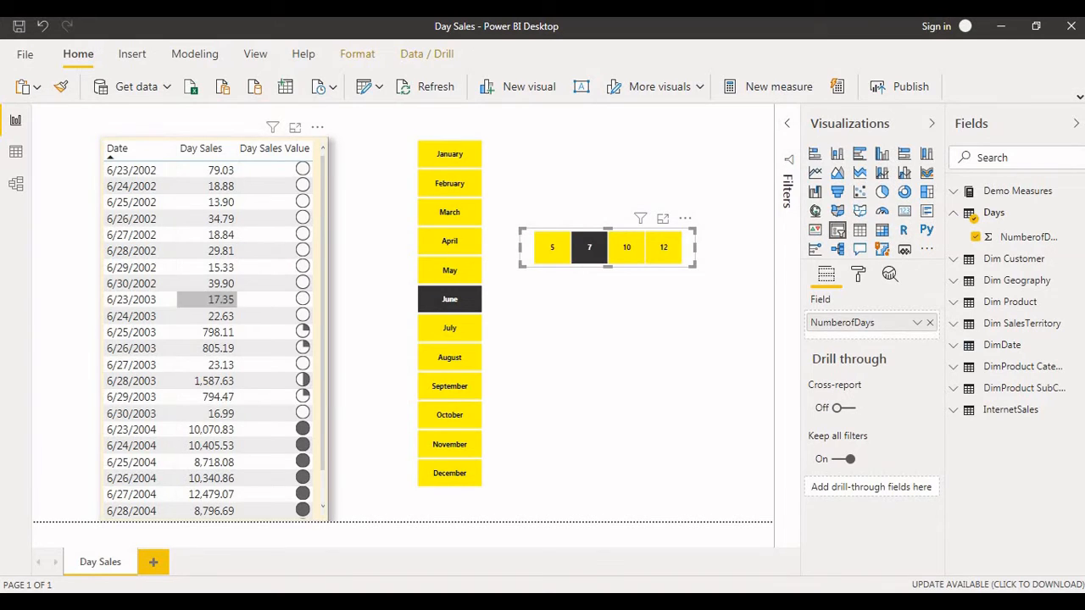
# Step: Open the formula of the Day Sales measure in the Demo Measures table and enlarge its text
pyautogui.click(212, 135)
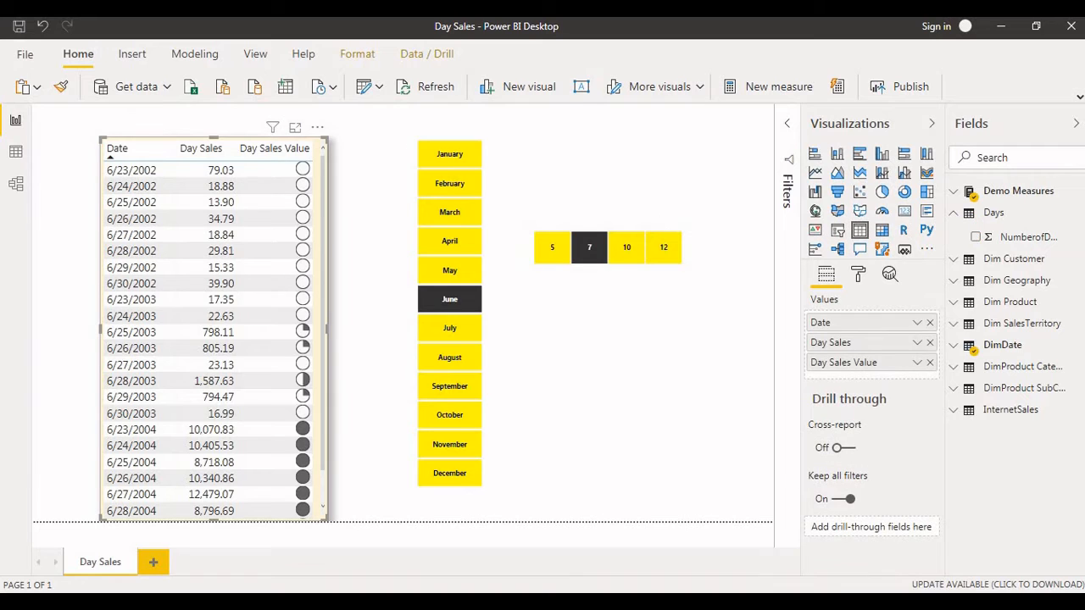
pyautogui.click(1018, 191)
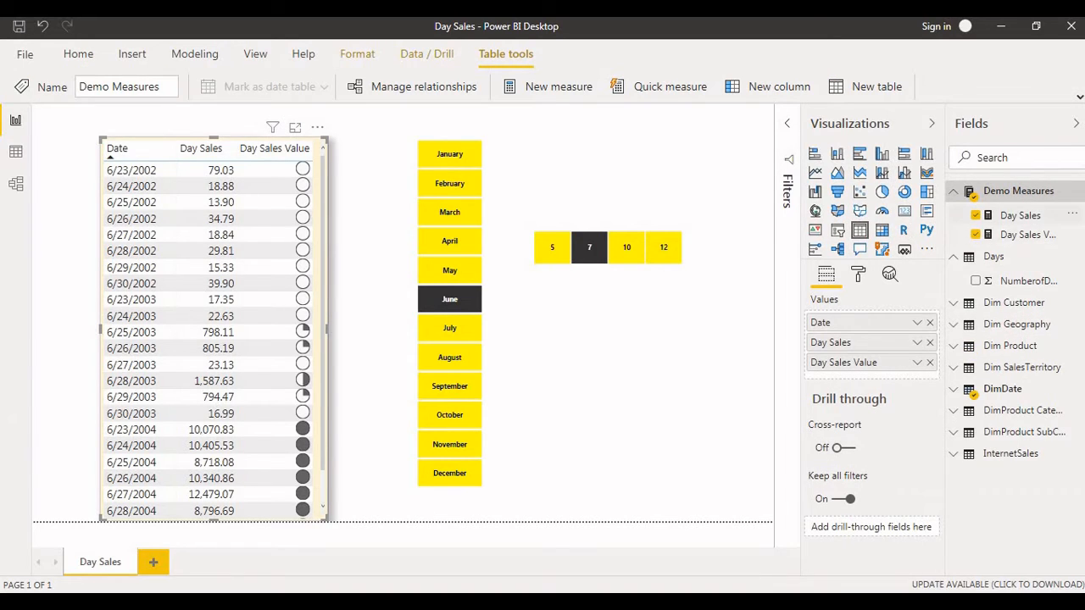
pyautogui.click(1019, 216)
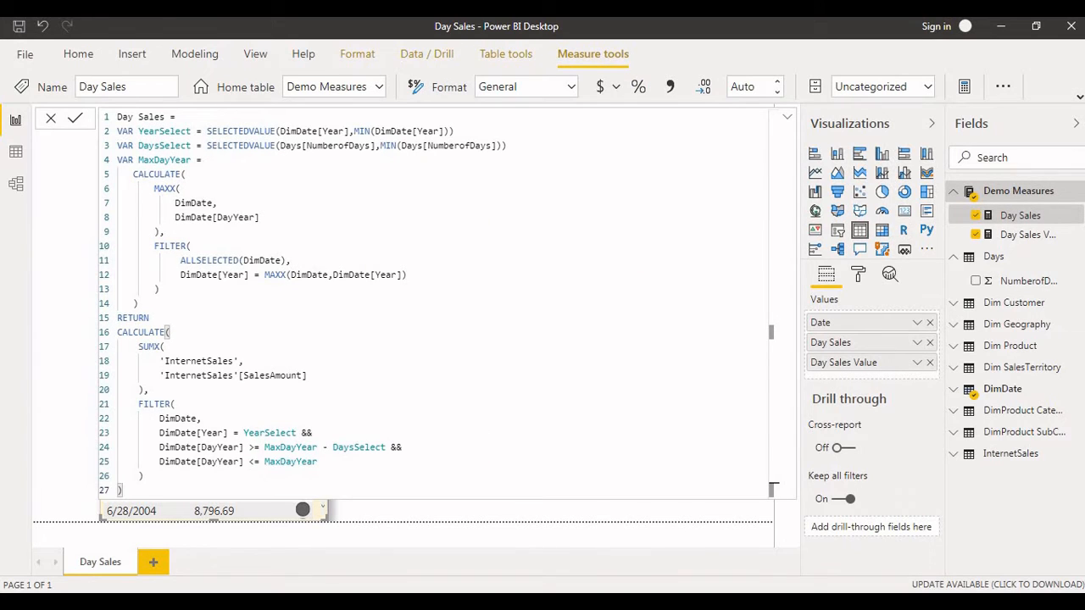
pyautogui.hotkey('ctrl', '+')
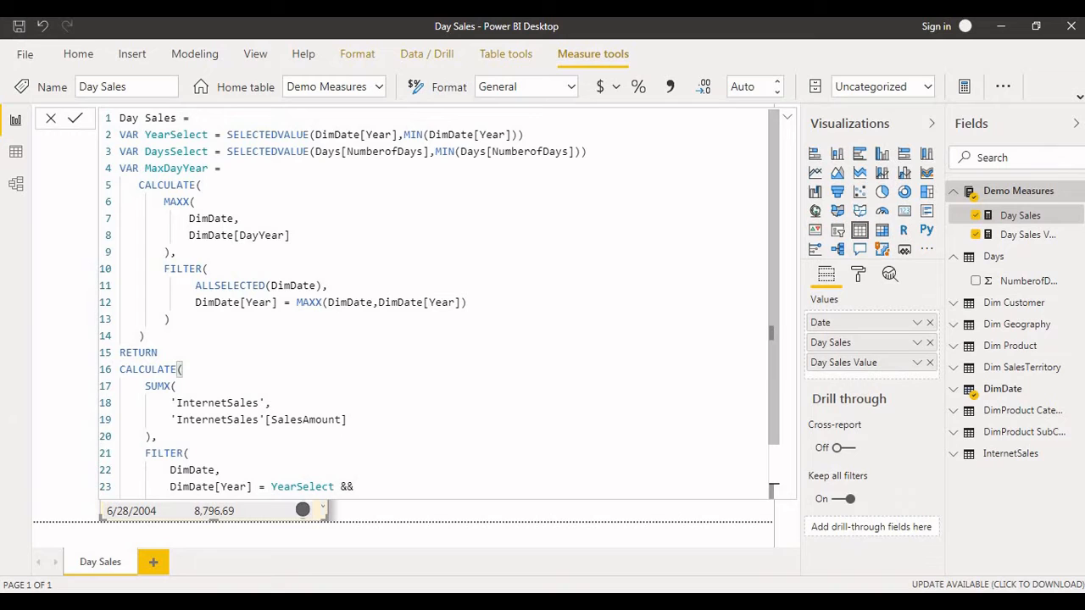
# Step: Highlight the YearSelect, DaysSelect and MaxDayYear variable definitions in the Day Sales formula to review them
pyautogui.moveTo(194, 133); pyautogui.dragTo(202, 184)
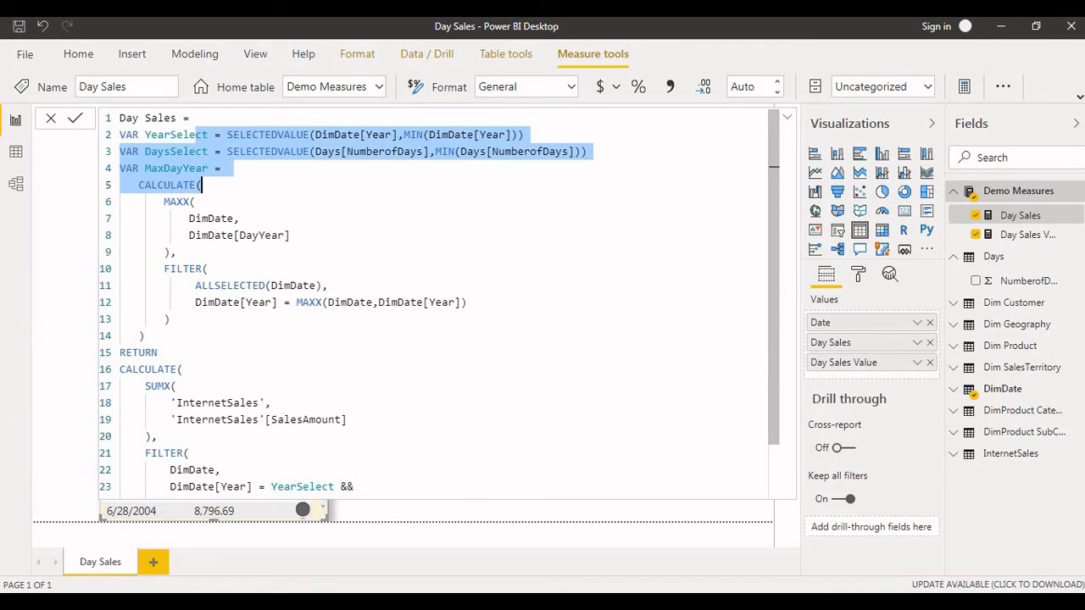
pyautogui.click(238, 151)
pyautogui.moveTo(214, 134); pyautogui.dragTo(393, 134)
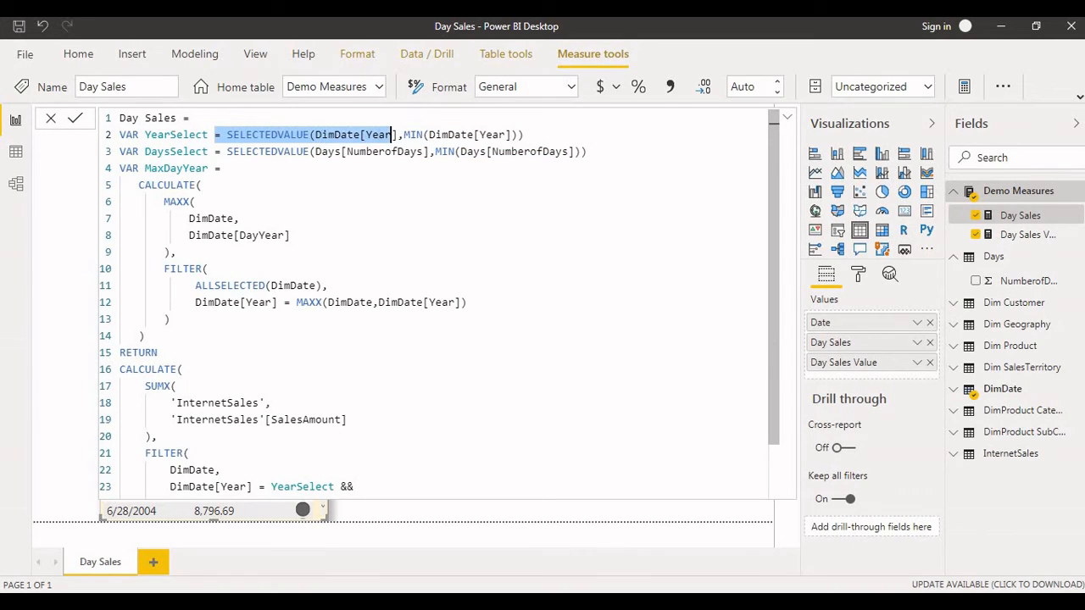
pyautogui.moveTo(209, 150); pyautogui.dragTo(314, 151)
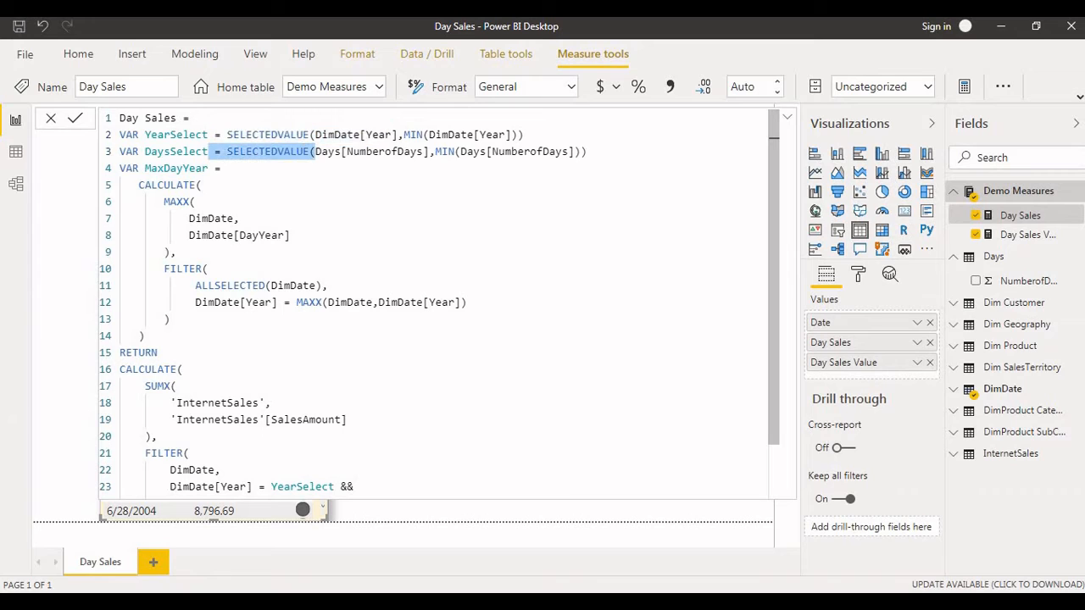
pyautogui.moveTo(182, 167); pyautogui.dragTo(169, 318)
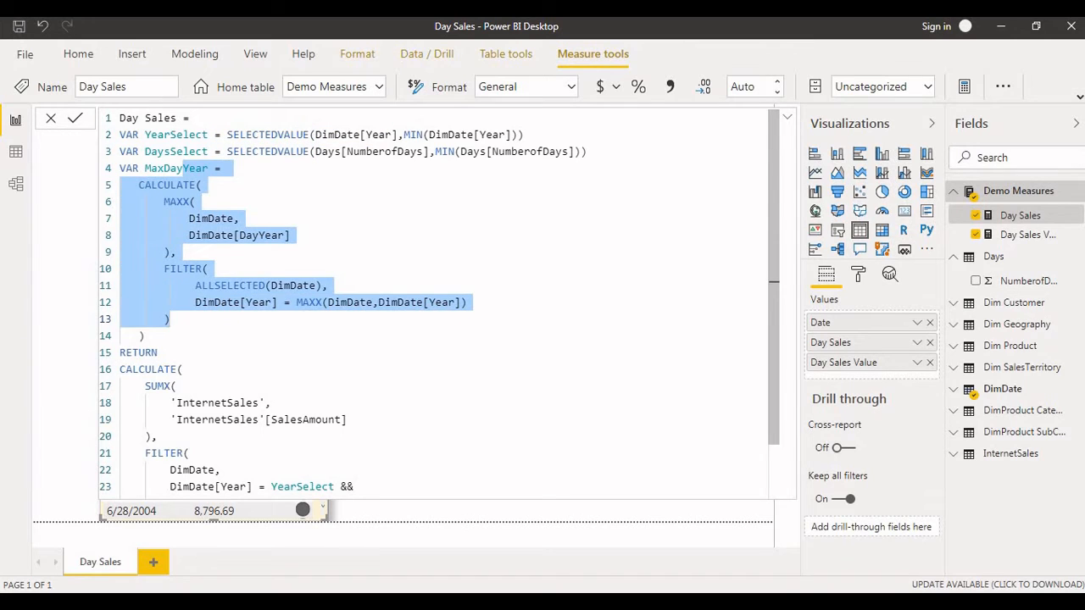
# Step: Highlight the SELECTEDVALUE expressions of the YearSelect and DaysSelect variables in the Day Sales formula to review them
pyautogui.click(143, 335)
pyautogui.moveTo(226, 134); pyautogui.dragTo(370, 134)
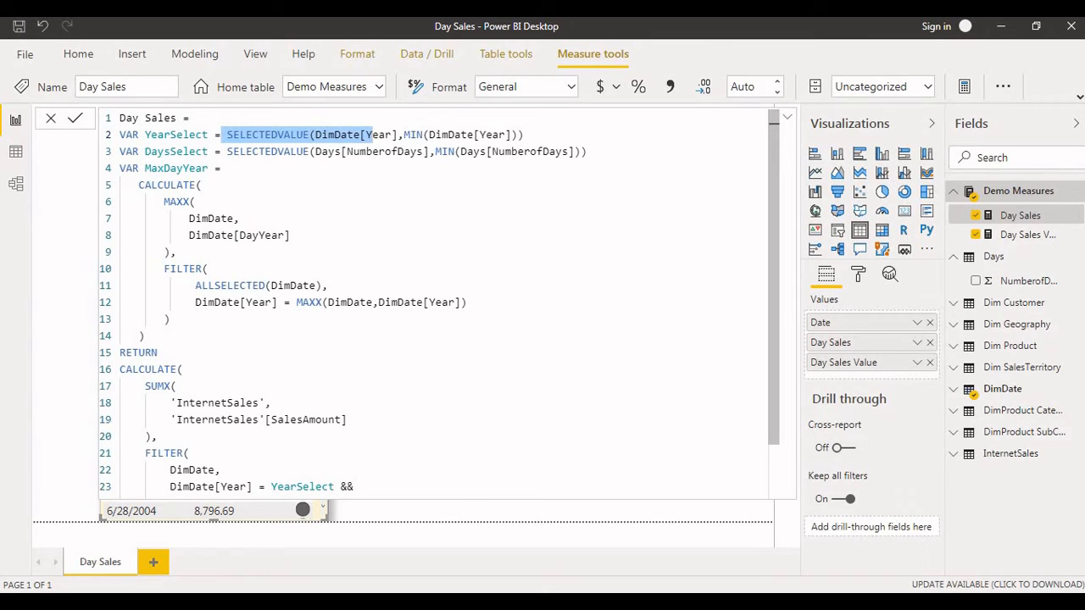
pyautogui.click(264, 151)
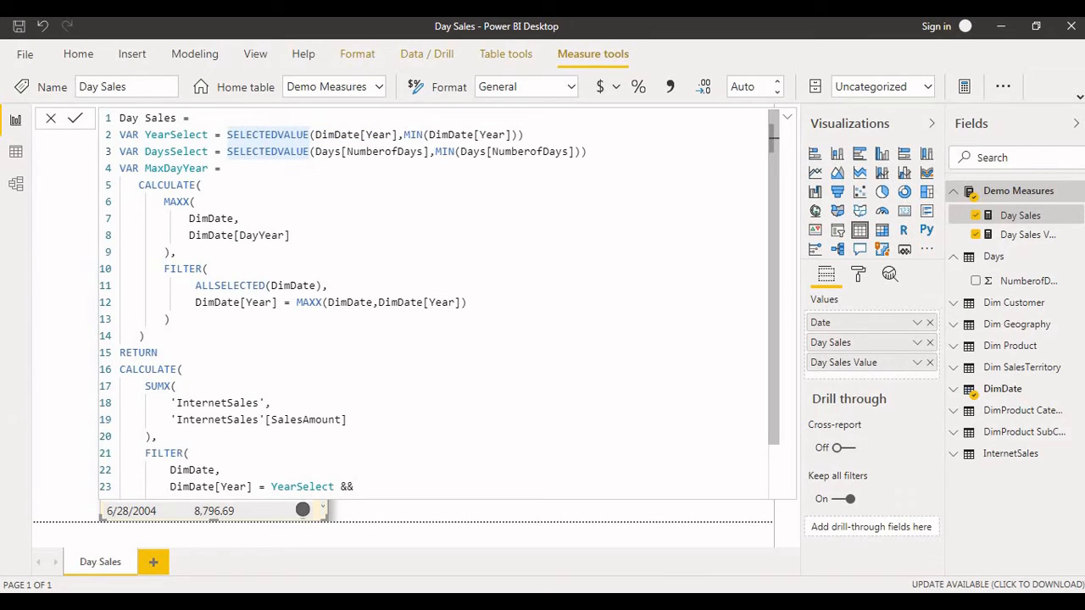
pyautogui.click(227, 168)
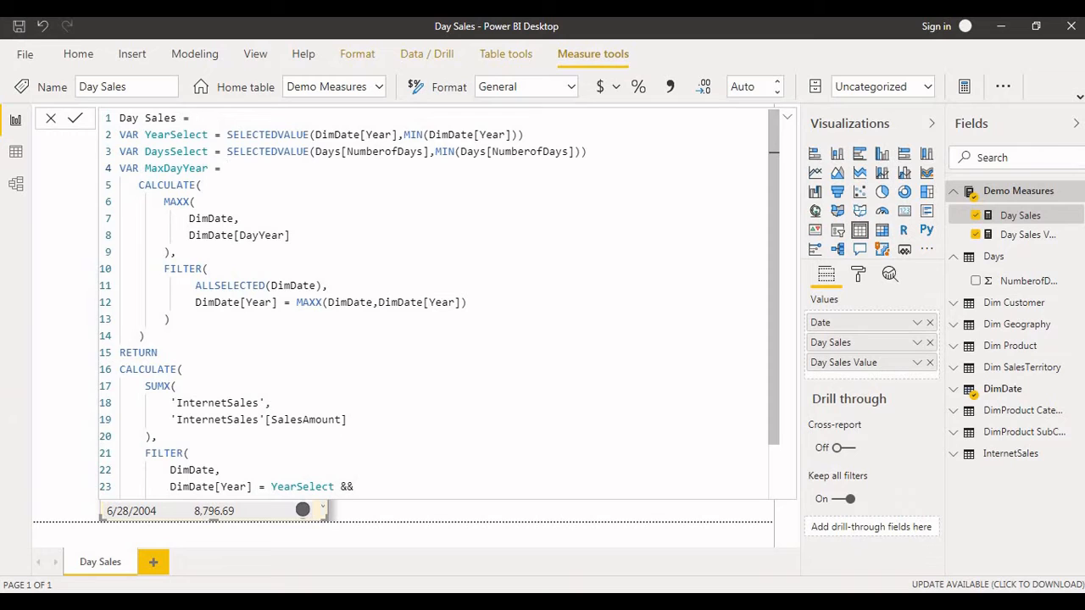
pyautogui.moveTo(397, 151); pyautogui.dragTo(305, 151)
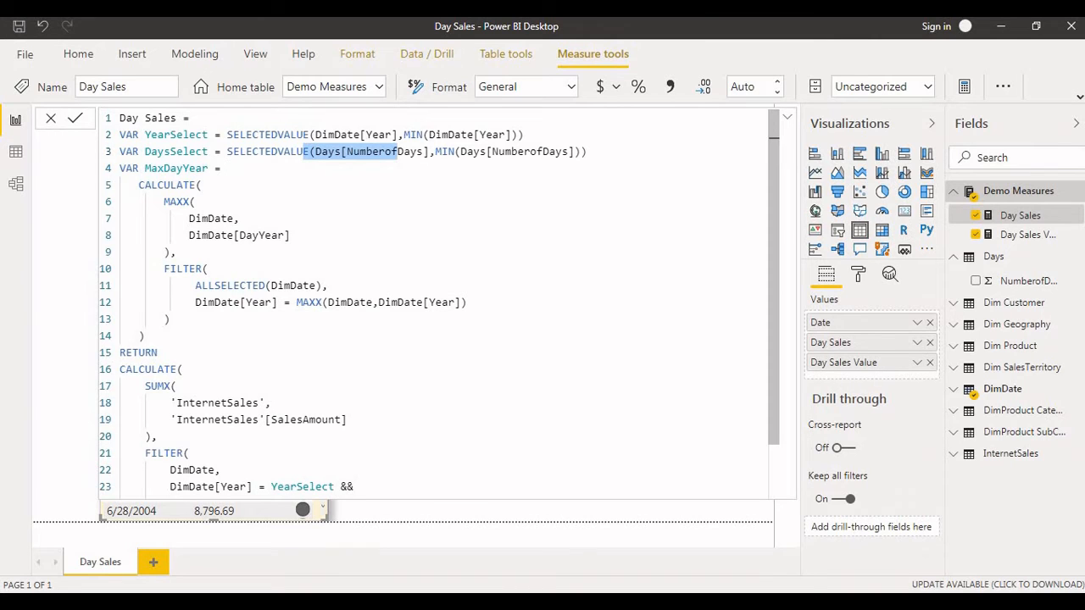
# Step: Review the RETURN part of the Day Sales formula through its closing FILTER conditions, and collapse the formula editor
pyautogui.moveTo(192, 202); pyautogui.dragTo(222, 441)
pyautogui.scroll(-2, 182, 370)
pyautogui.scroll(2, 222, 440)
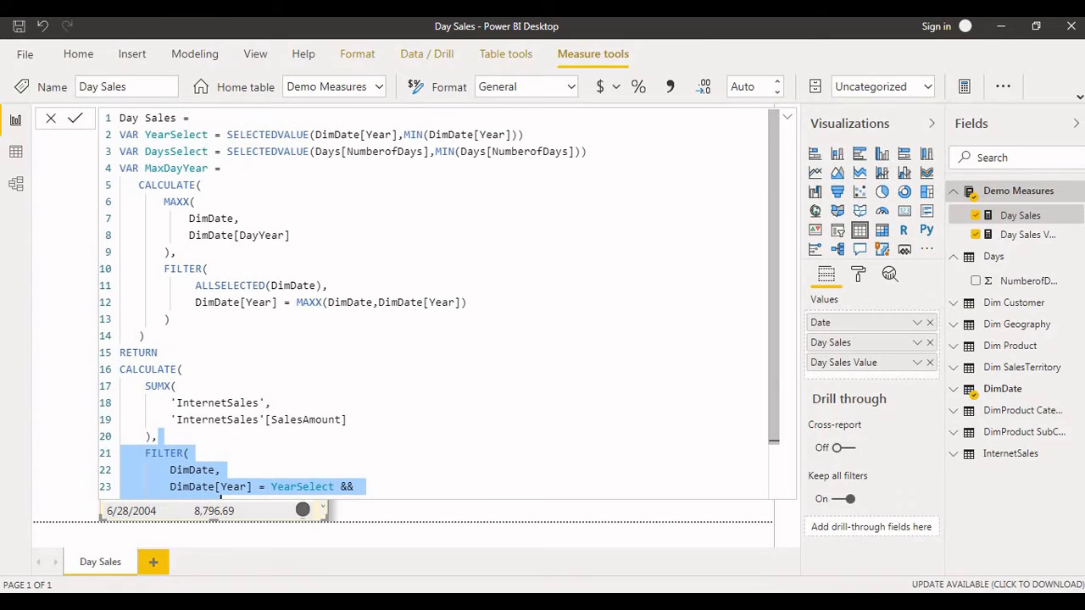
pyautogui.moveTo(164, 202); pyautogui.dragTo(203, 440)
pyautogui.scroll(-2, 183, 370)
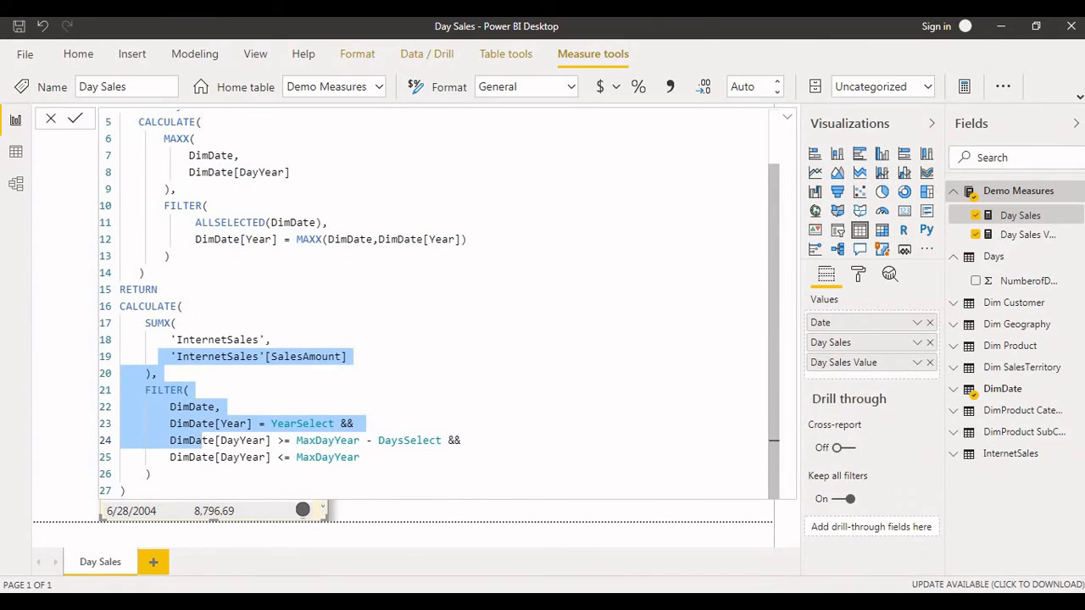
pyautogui.click(150, 473)
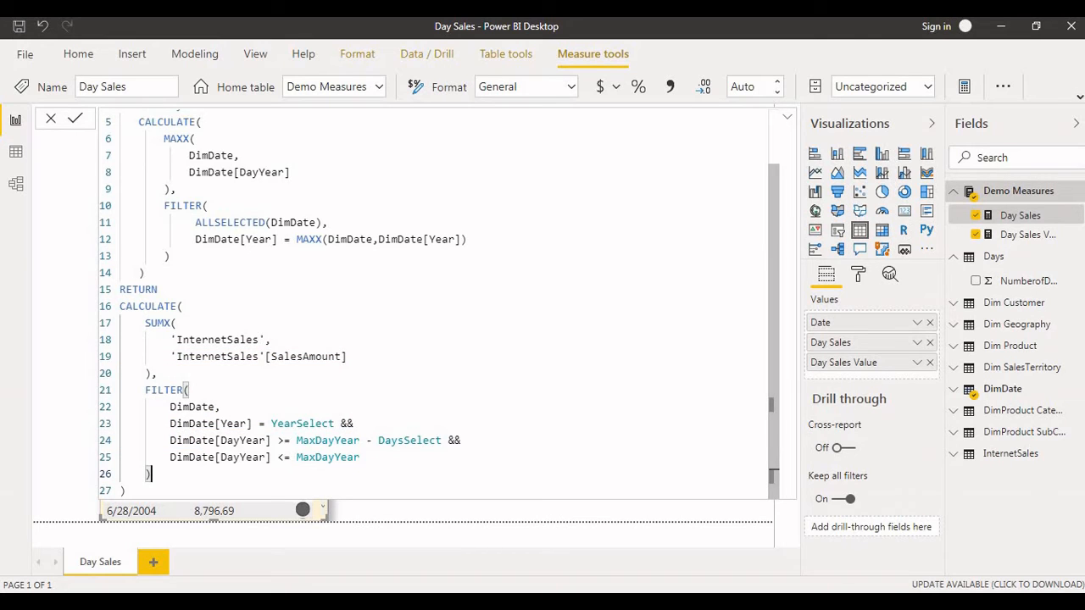
pyautogui.scroll(1, 787, 116)
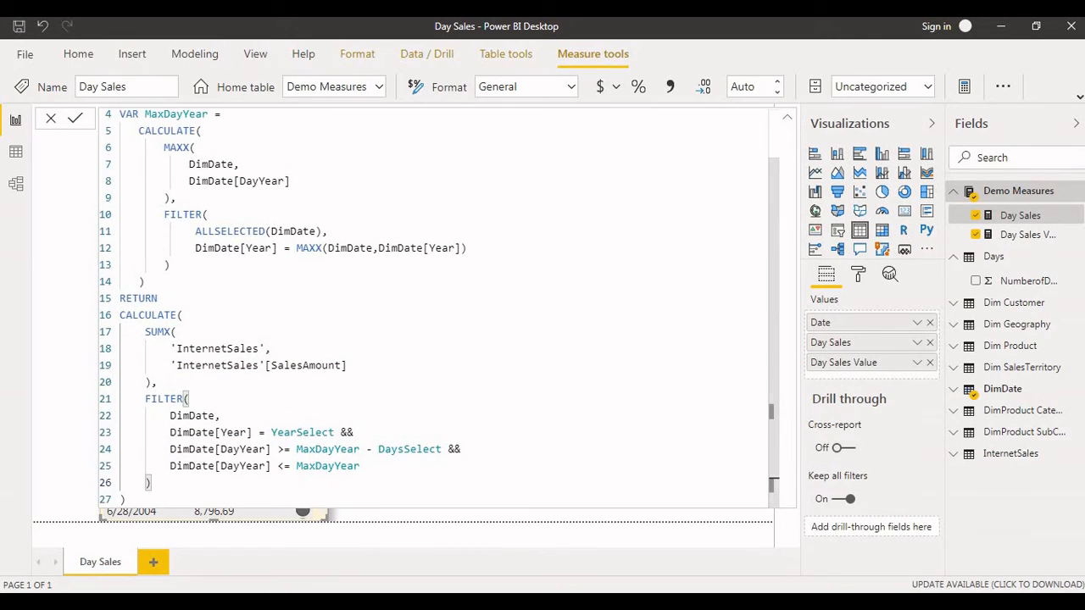
pyautogui.click(788, 116)
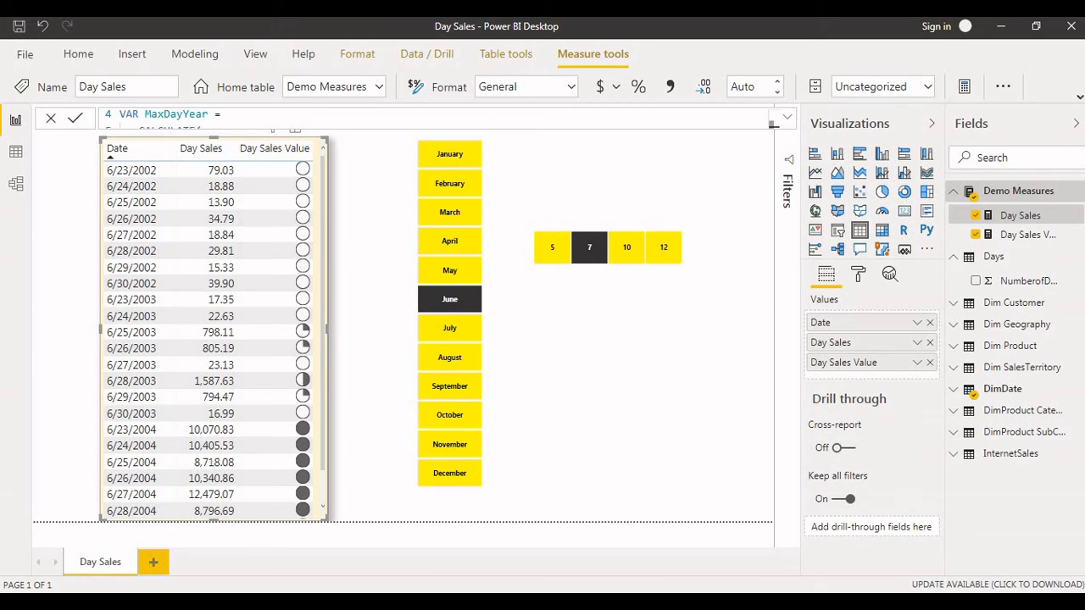
# Step: Open the icon conditional formatting of the Day Sales Value column, review its rules and accept them as they are
pyautogui.click(917, 362)
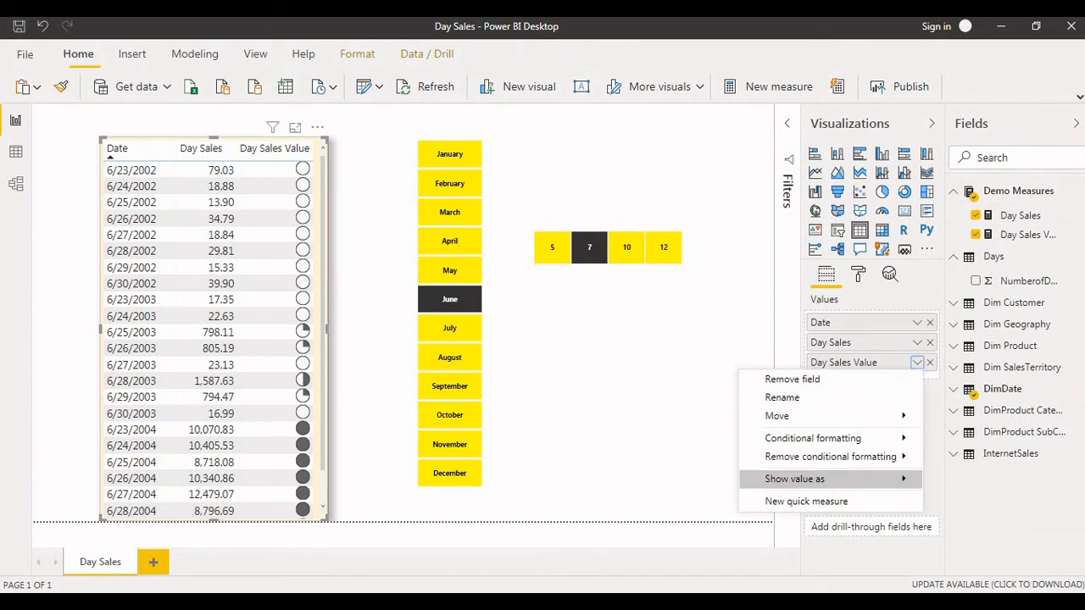
pyautogui.moveTo(898, 438)
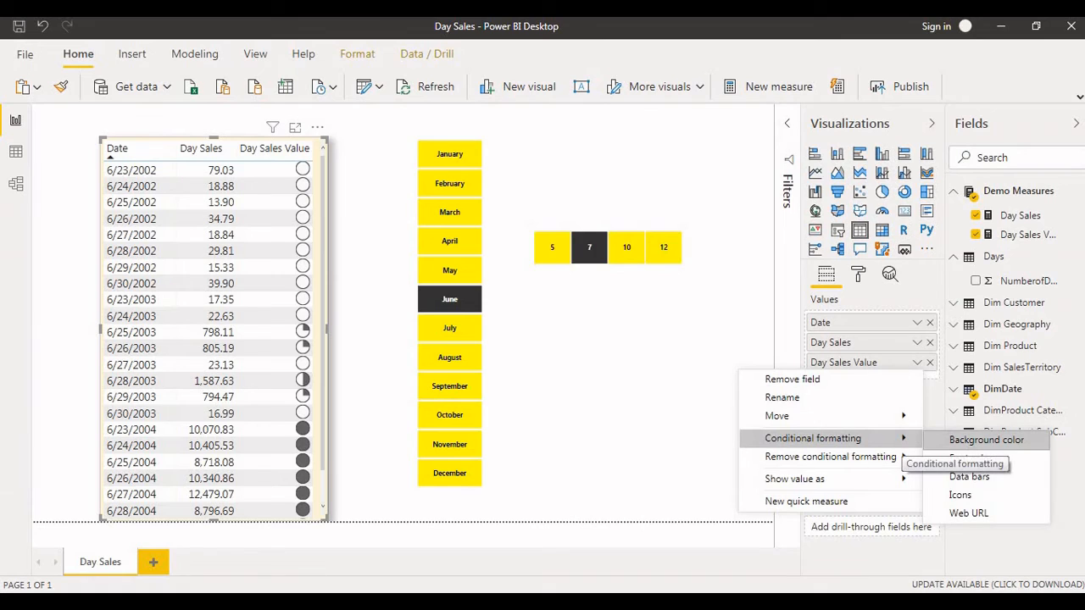
pyautogui.click(959, 494)
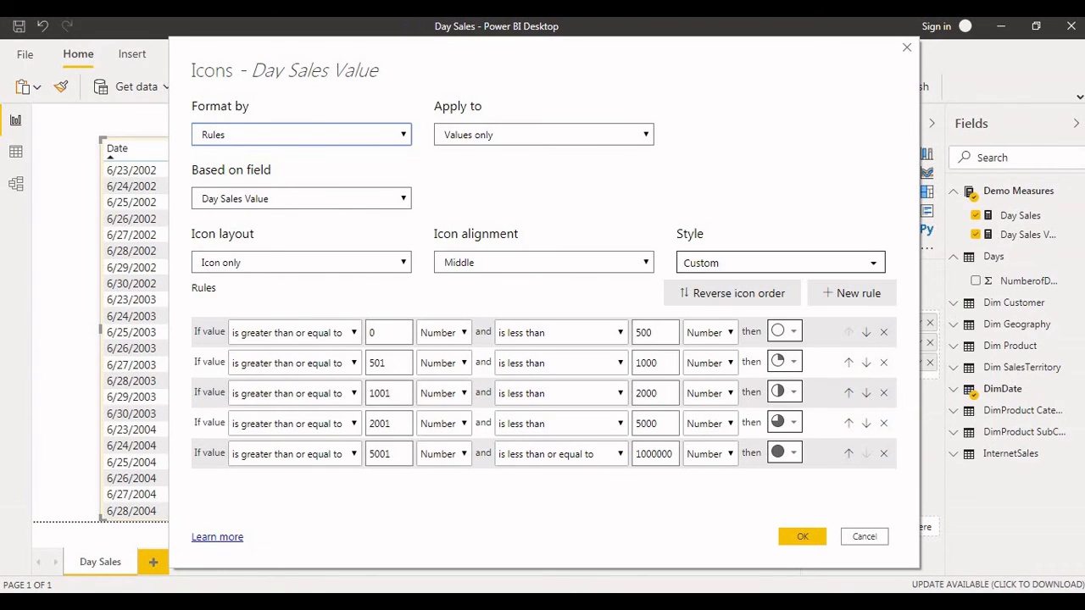
pyautogui.click(801, 536)
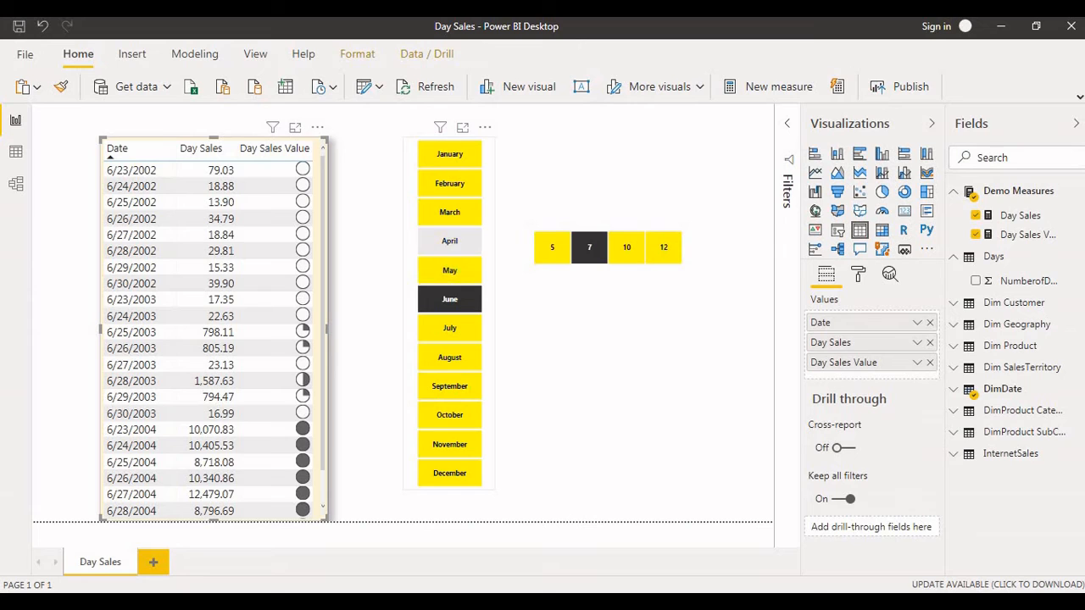
# Step: Filter the day sales table to April with 5 as the number of days, and switch the month to August
pyautogui.click(449, 241)
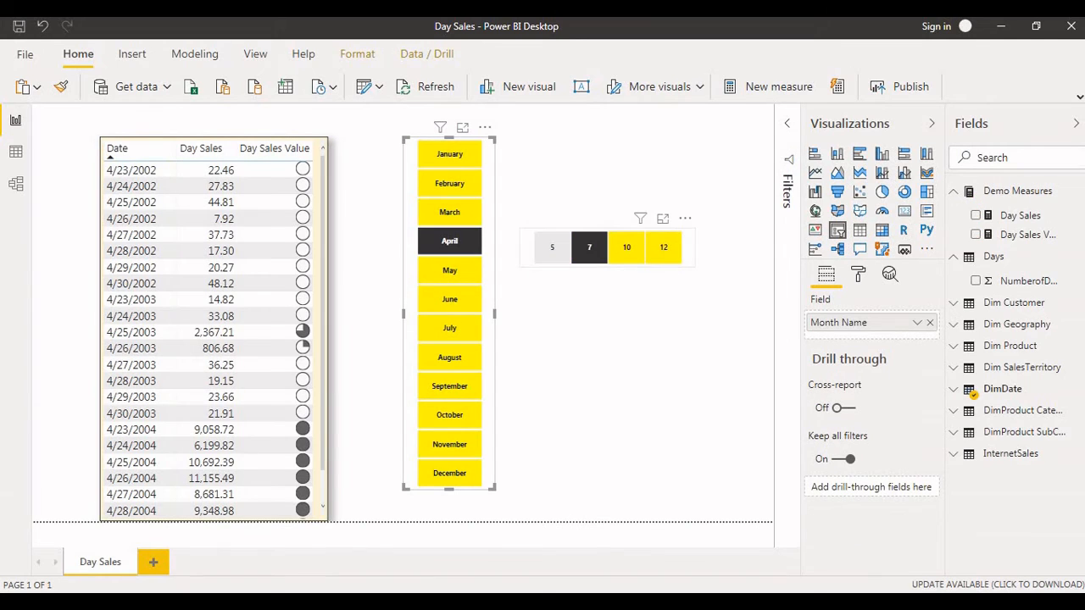
pyautogui.click(552, 247)
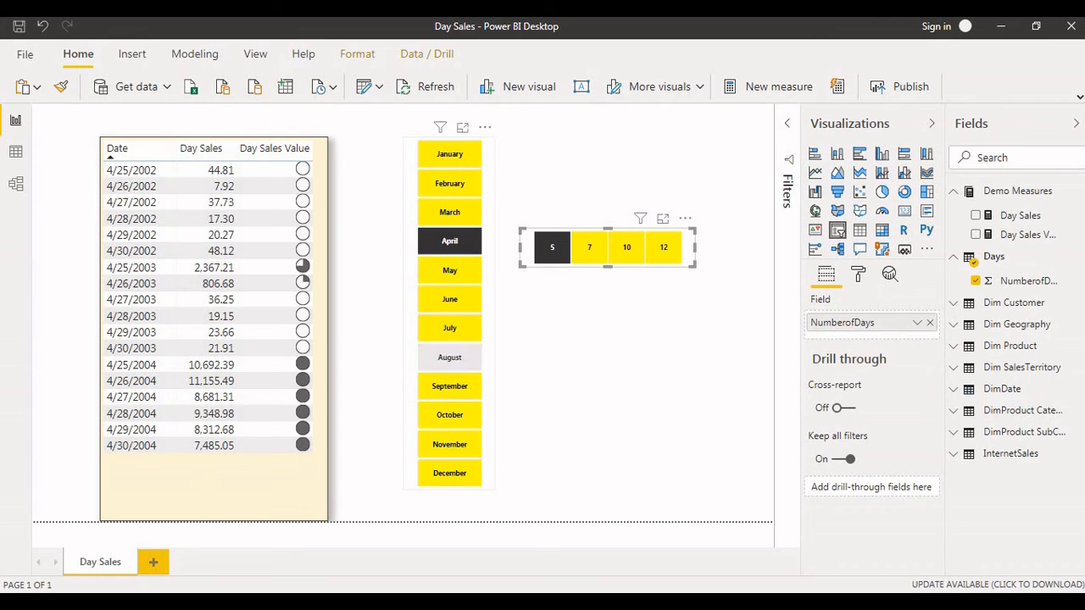
pyautogui.click(449, 356)
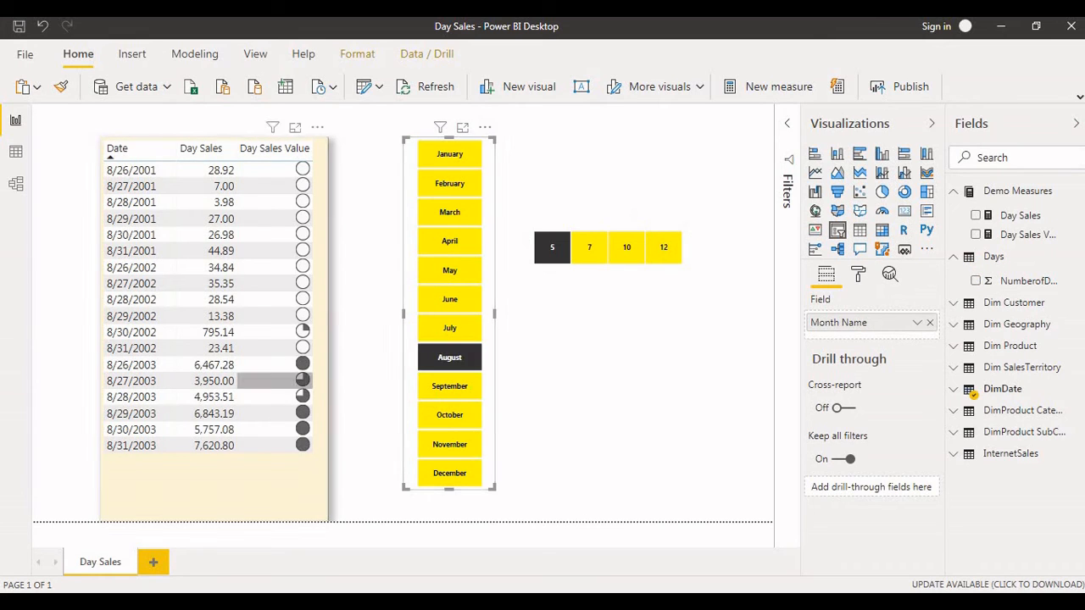
# Step: Change the number of days to 7 and on to 10 for August, and look through the table's rows
pyautogui.click(589, 248)
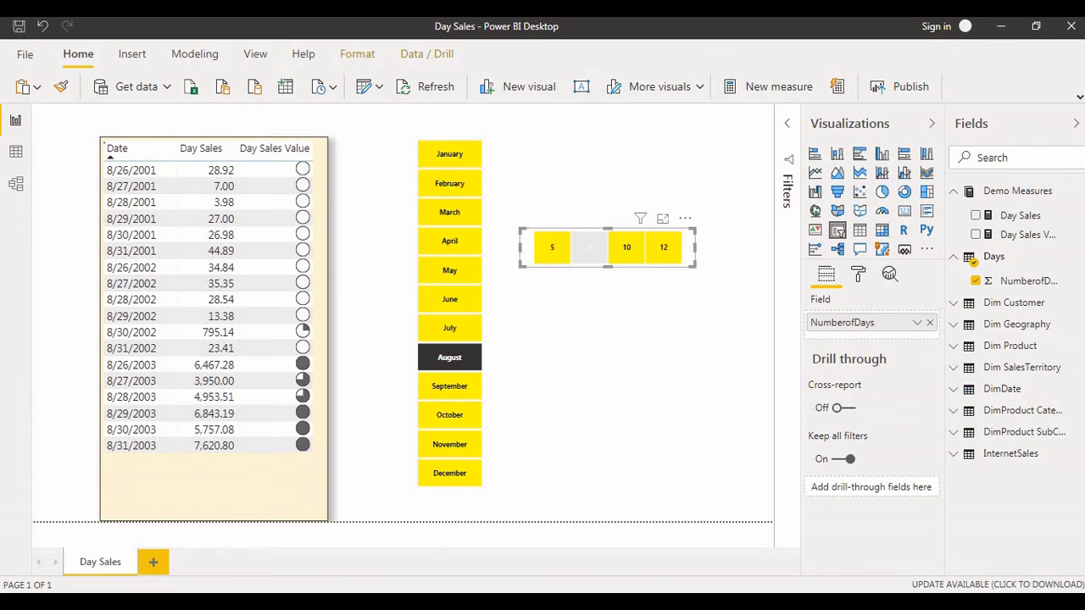
pyautogui.click(626, 247)
pyautogui.scroll(-5, 293, 269)
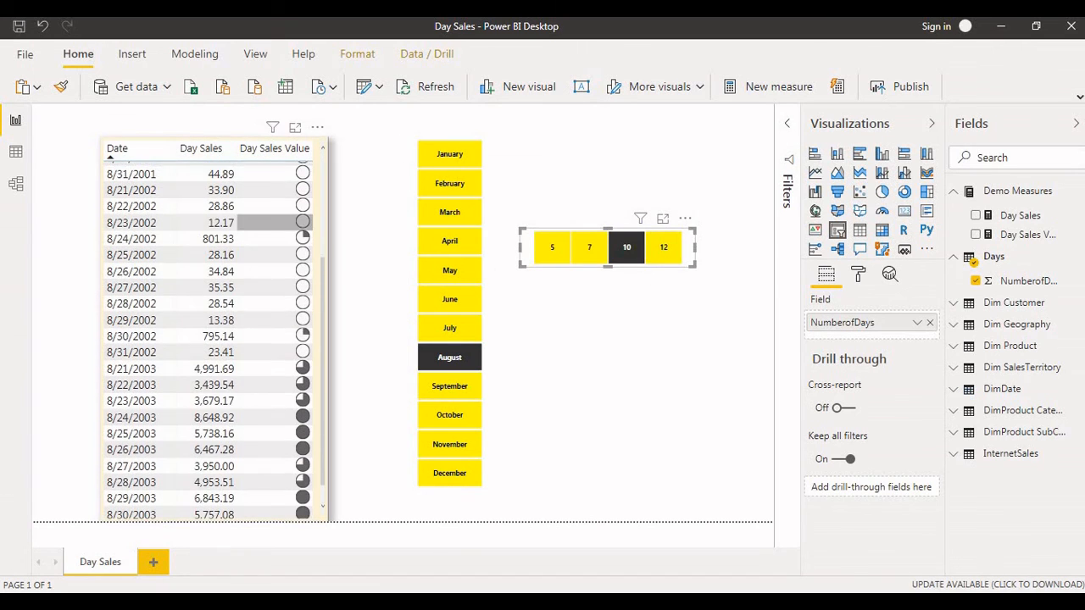
pyautogui.scroll(5, 293, 269)
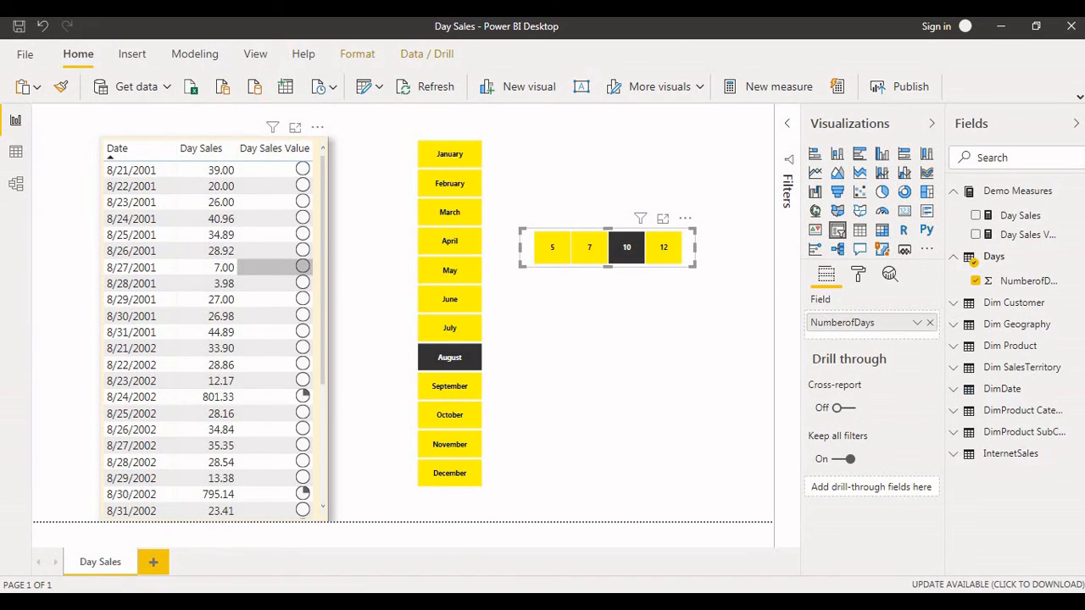
pyautogui.scroll(-5, 296, 210)
pyautogui.scroll(-1, 297, 210)
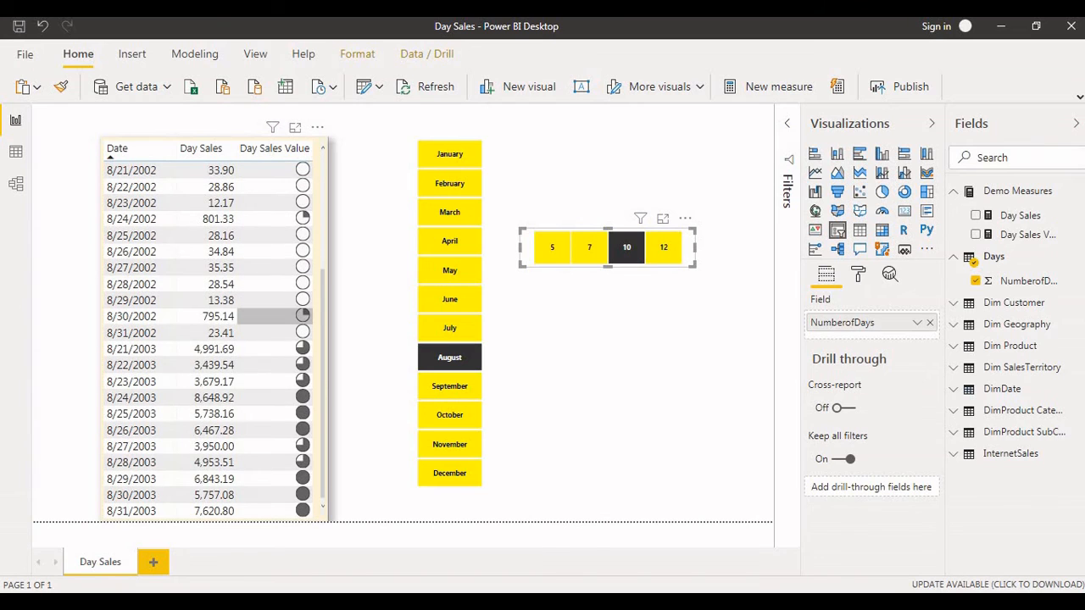
pyautogui.scroll(3, 293, 316)
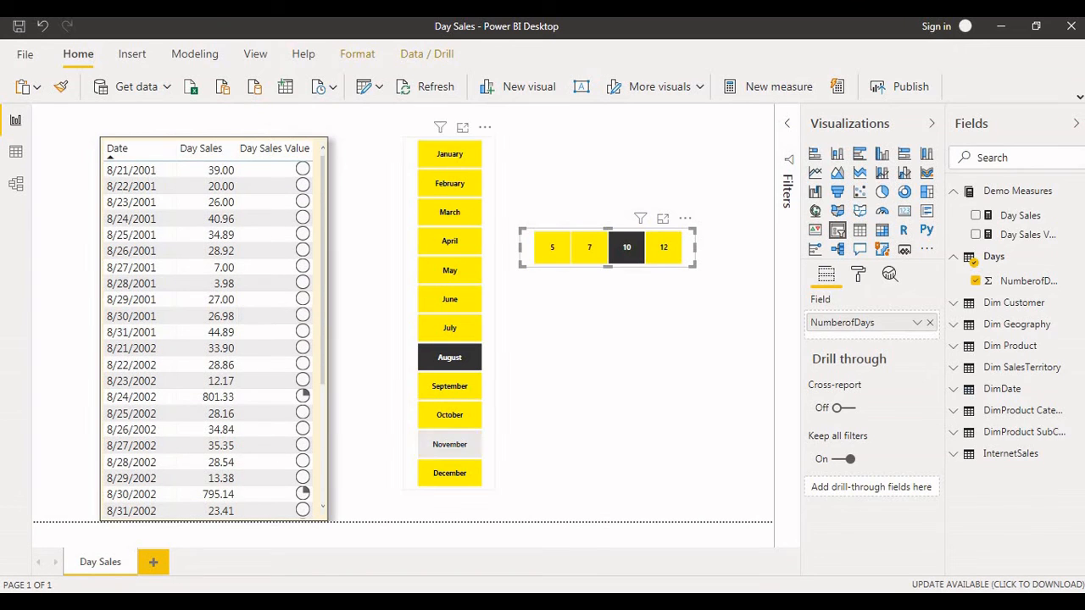
# Step: Filter the day sales table to November and look through its daily rows for each year
pyautogui.click(449, 444)
pyautogui.scroll(-3, 274, 258)
pyautogui.scroll(3, 273, 259)
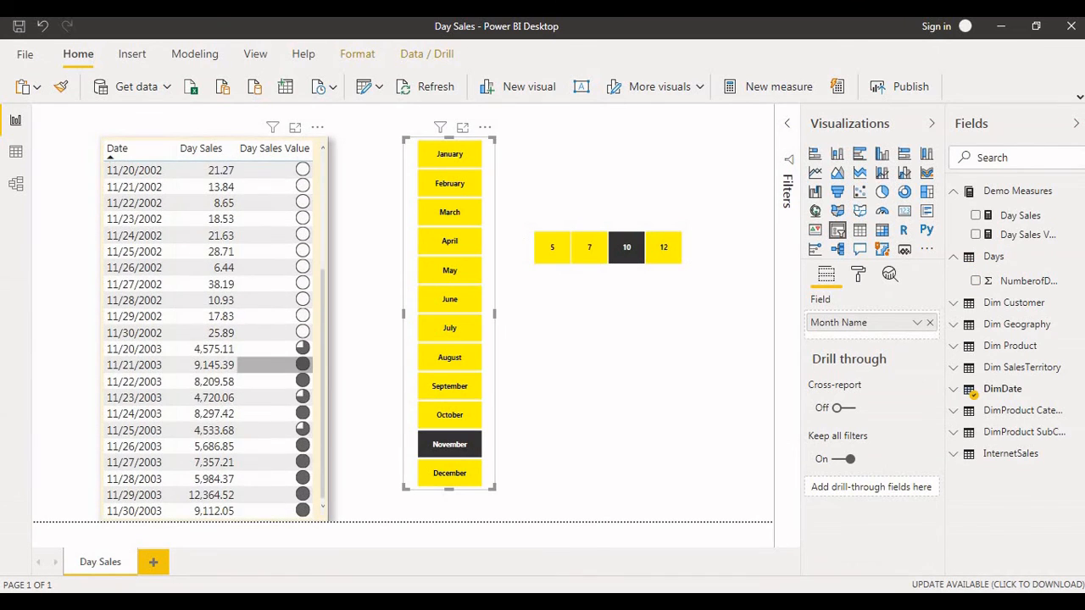
pyautogui.scroll(-3, 275, 316)
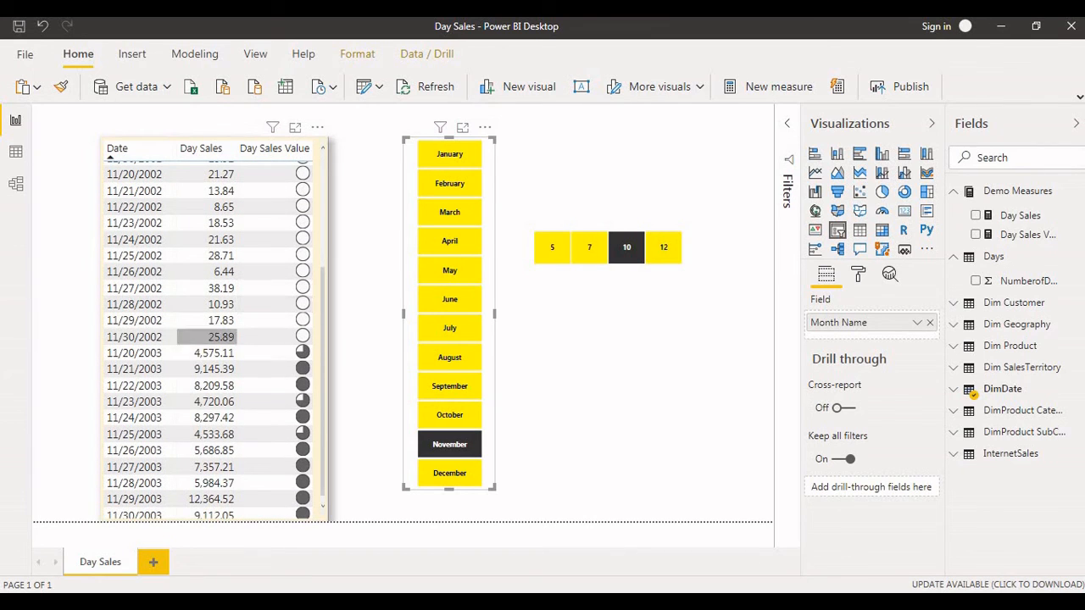
pyautogui.scroll(3, 274, 335)
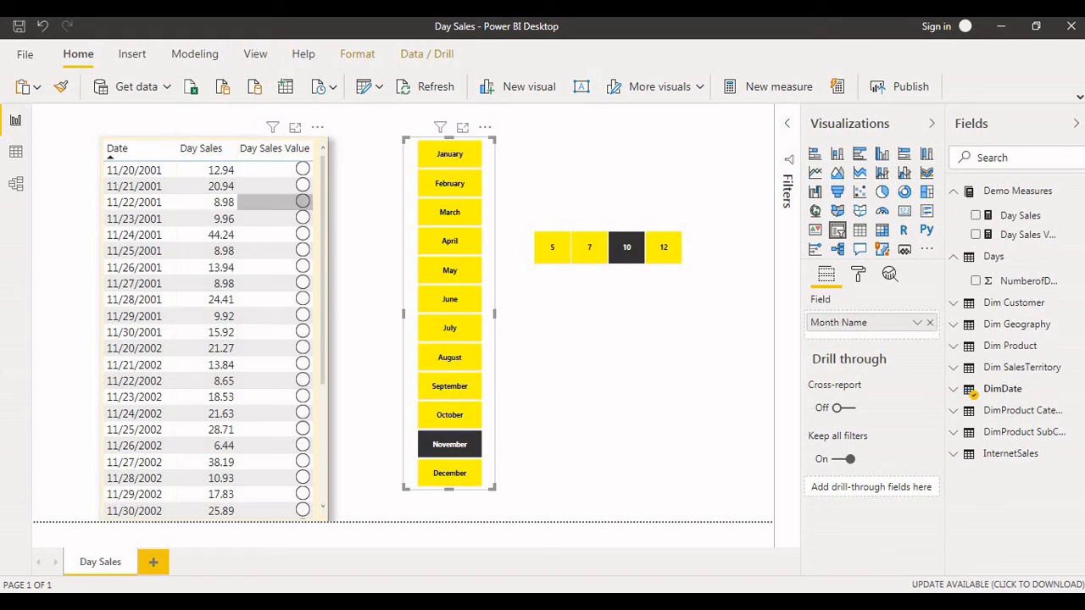
pyautogui.scroll(-4, 274, 318)
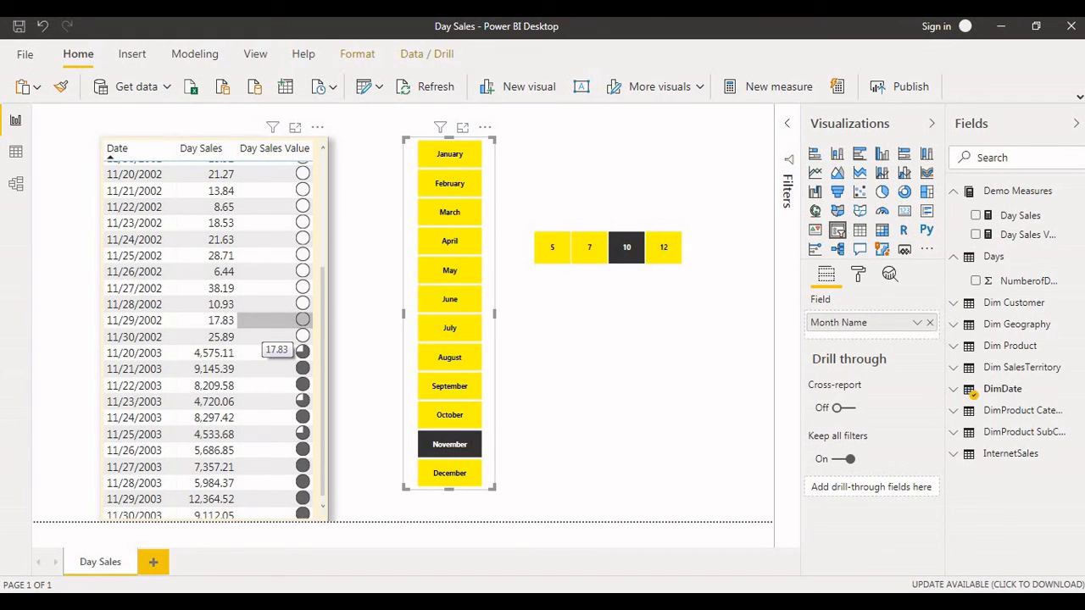
pyautogui.scroll(-1, 140, 424)
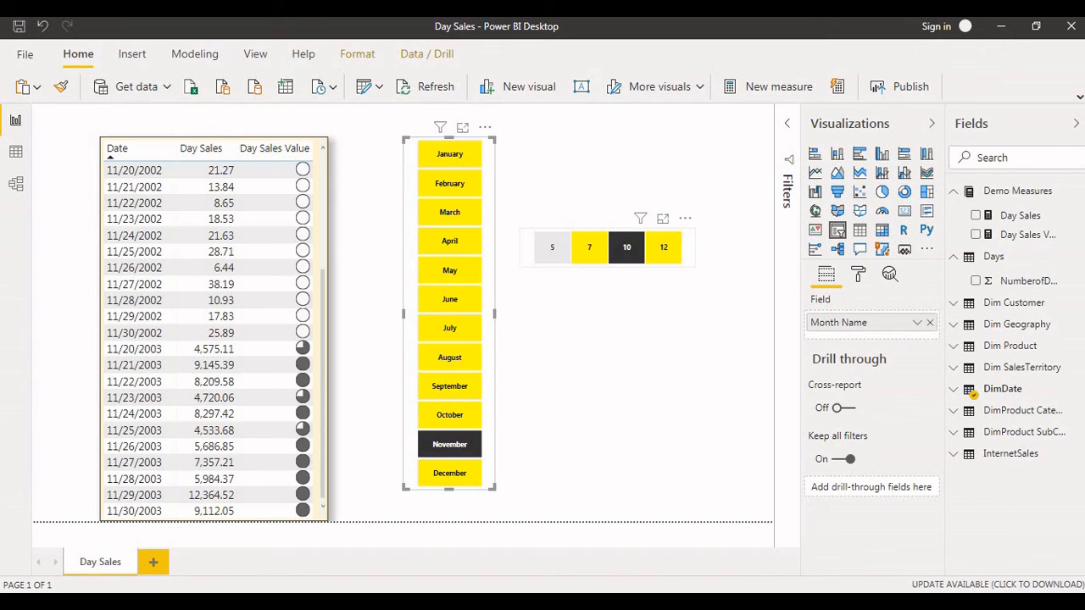
# Step: Set the number of days to 5 and switch the month filter to March and on to February
pyautogui.click(551, 247)
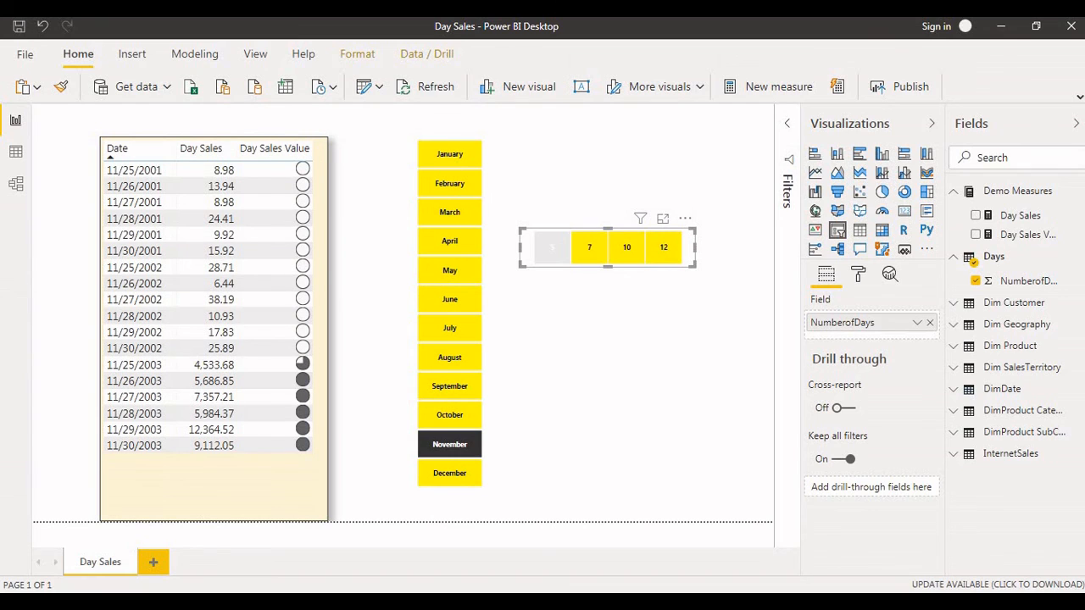
pyautogui.click(449, 212)
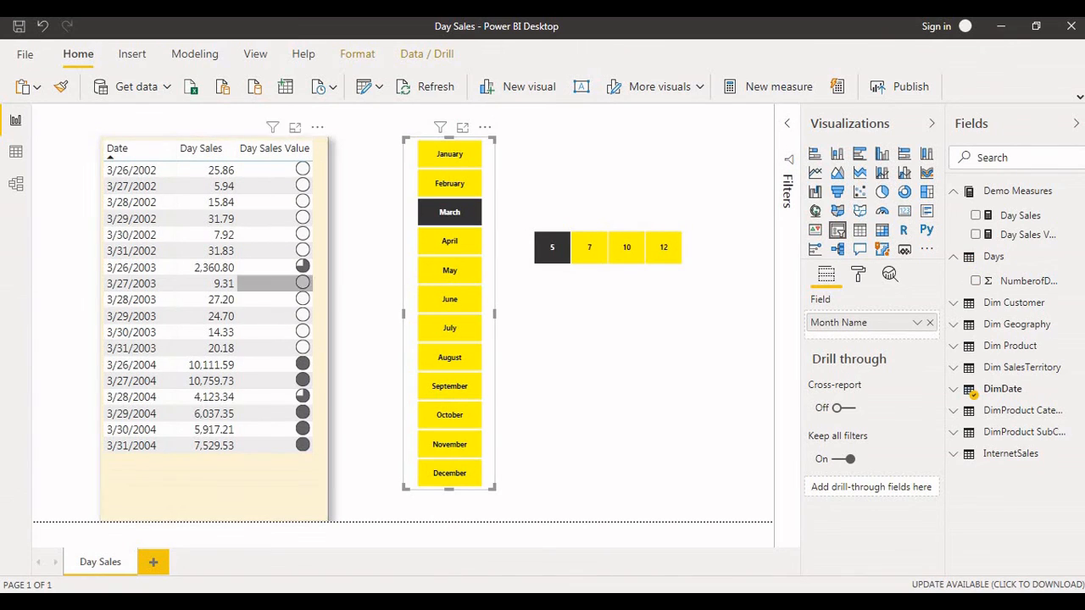
pyautogui.click(449, 183)
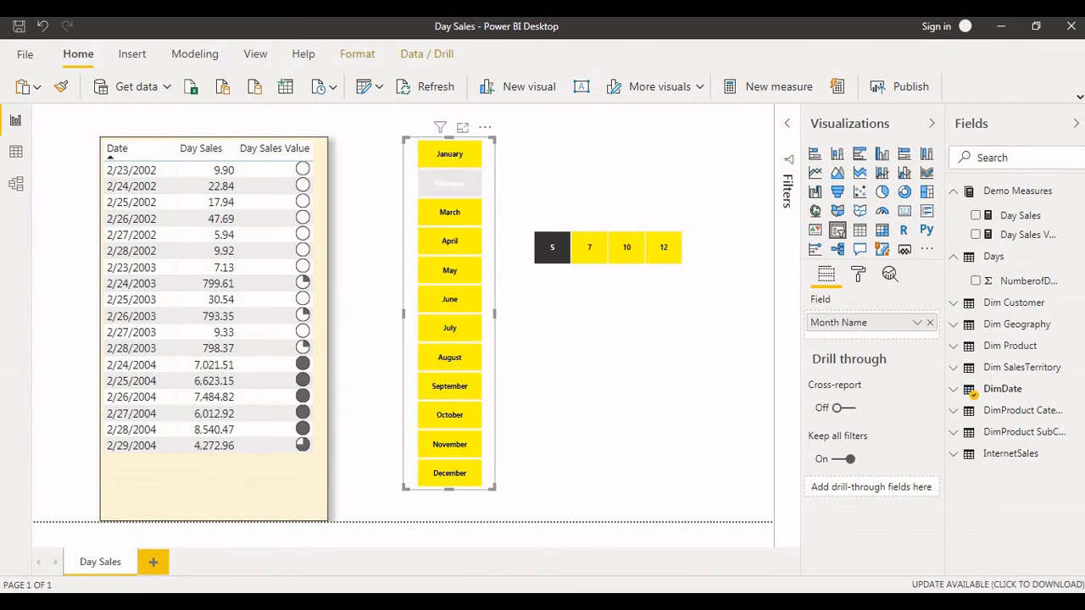